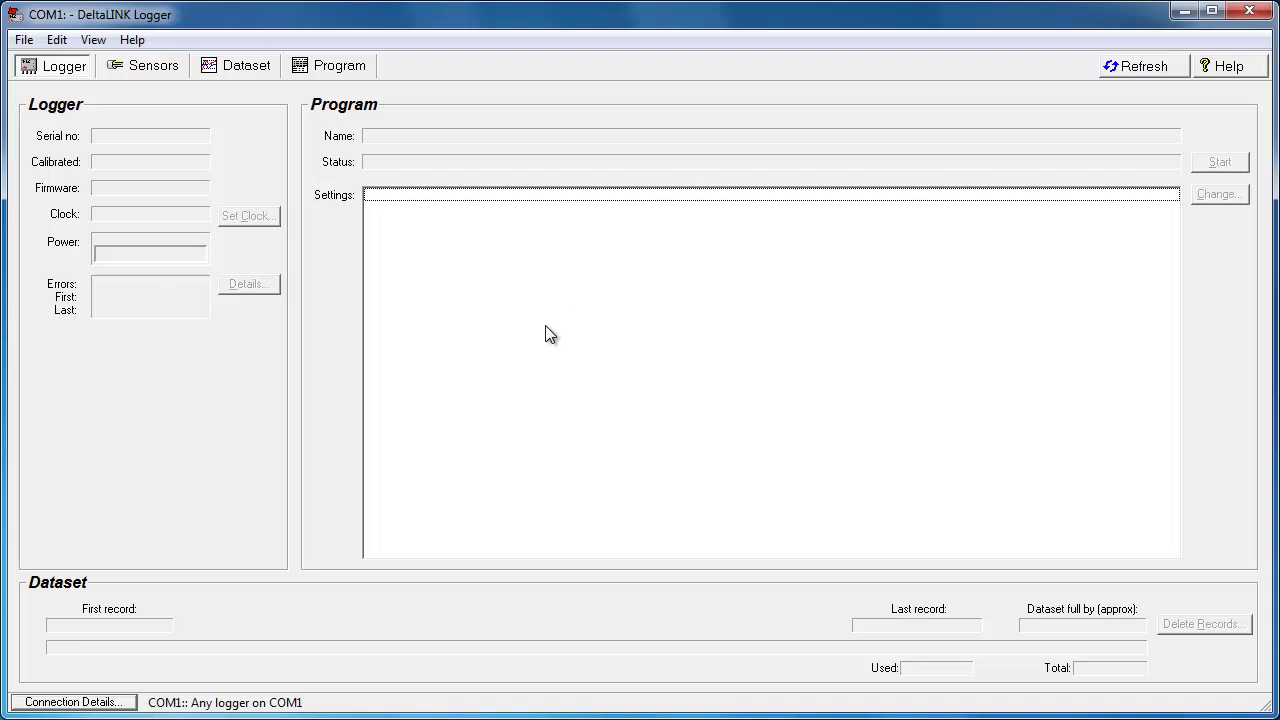
# Create a new program of the type GP2 multi-function program.
pyautogui.click(23, 40)
pyautogui.moveTo(163, 62)
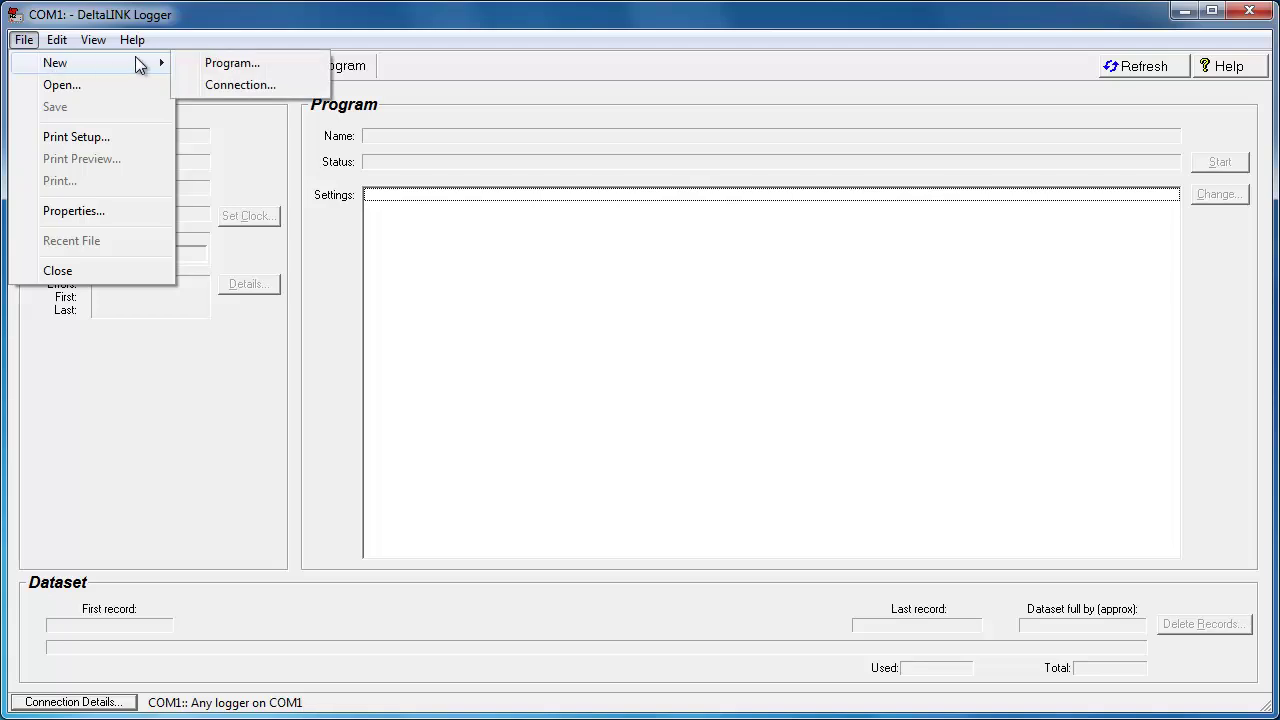
pyautogui.click(217, 61)
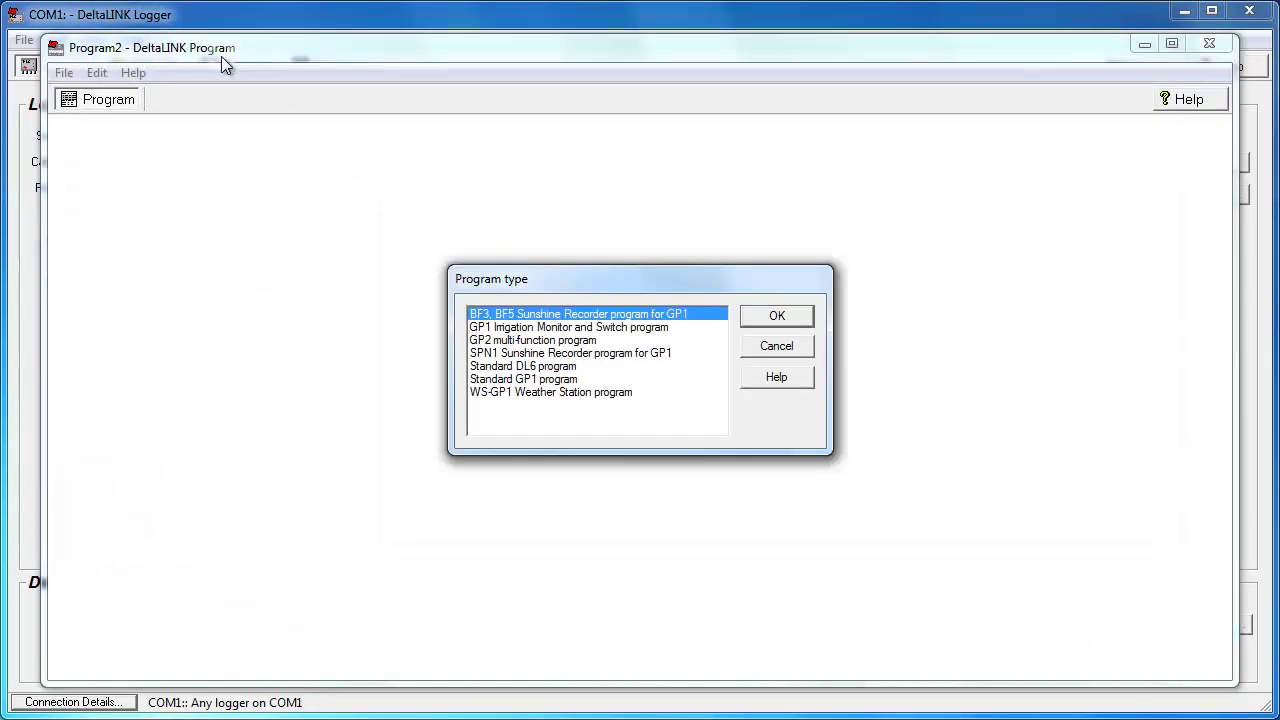
pyautogui.click(491, 341)
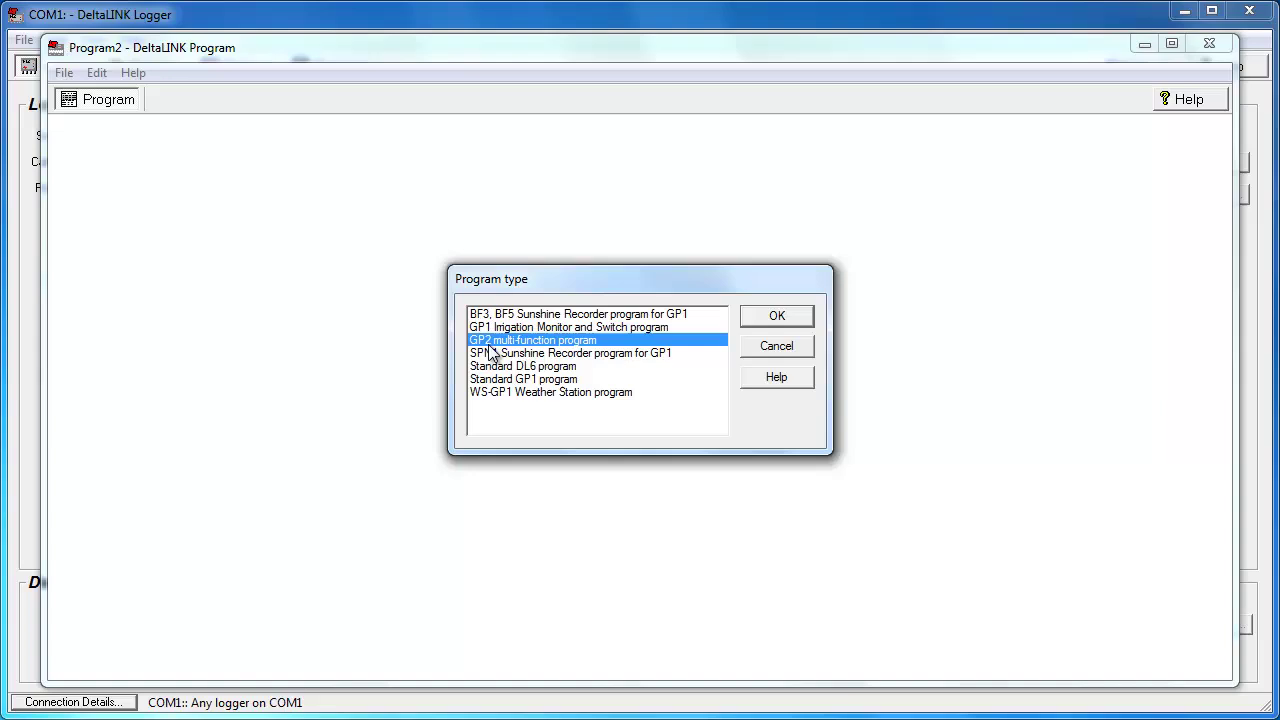
pyautogui.click(752, 316)
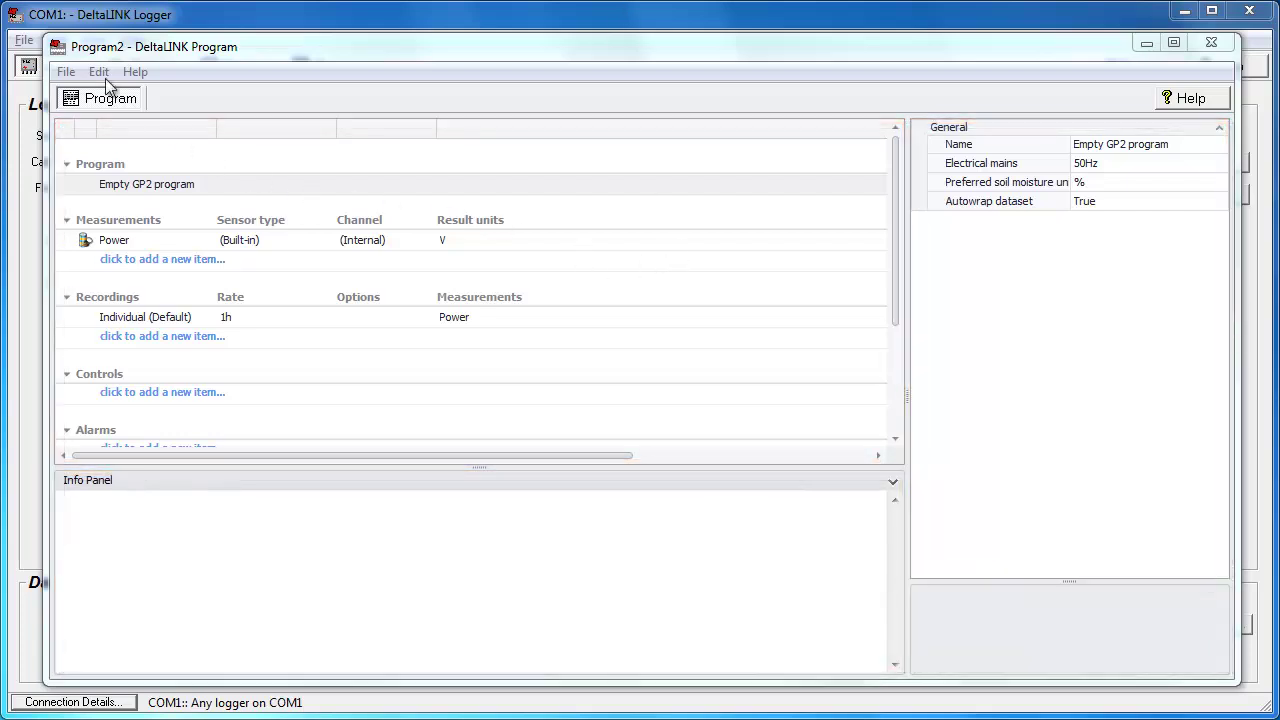
# Open the program file Introduction Tutorial Program from the S2. Introduction tutorials folder, filtering for Program files (*.pg6).
pyautogui.click(66, 73)
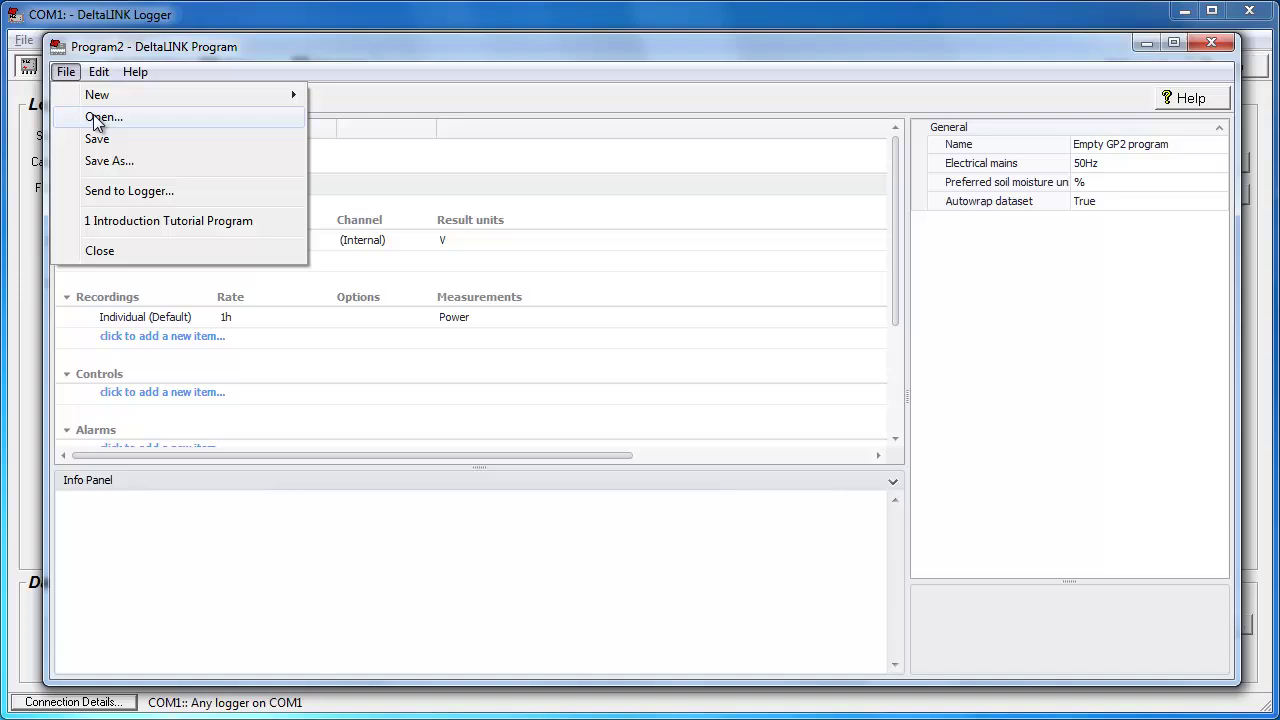
pyautogui.click(92, 116)
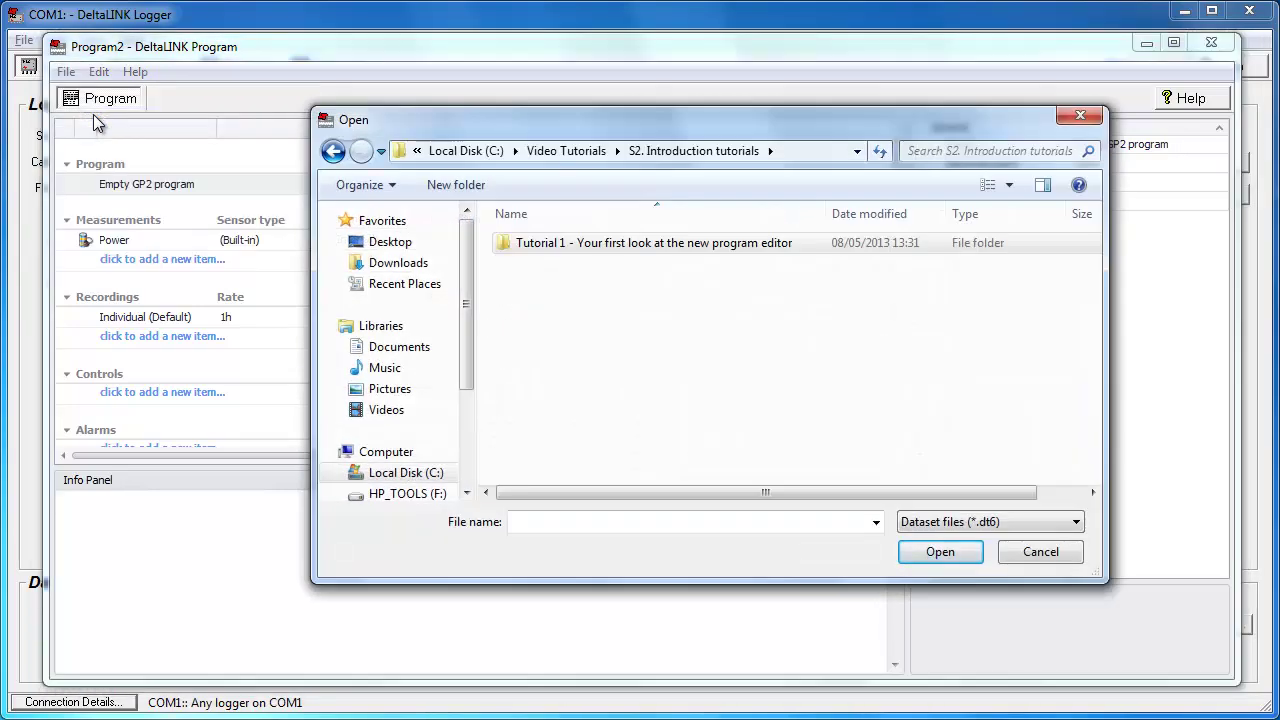
pyautogui.click(910, 521)
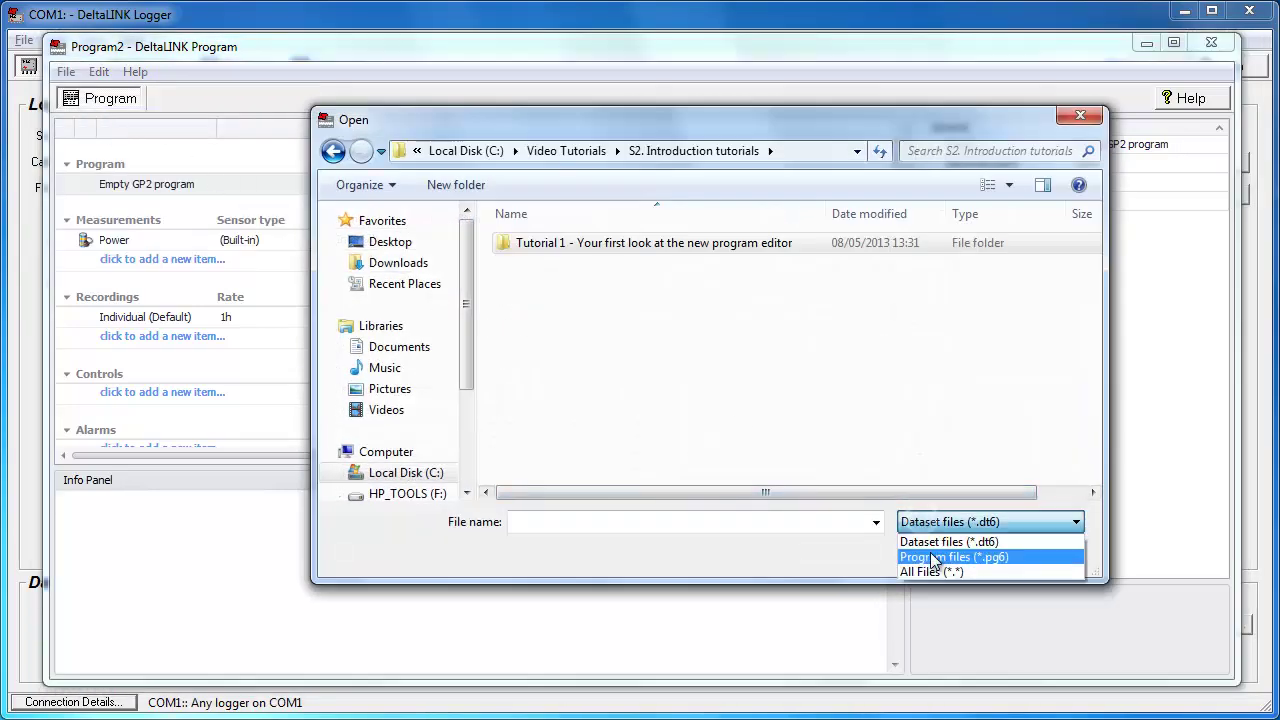
pyautogui.click(932, 558)
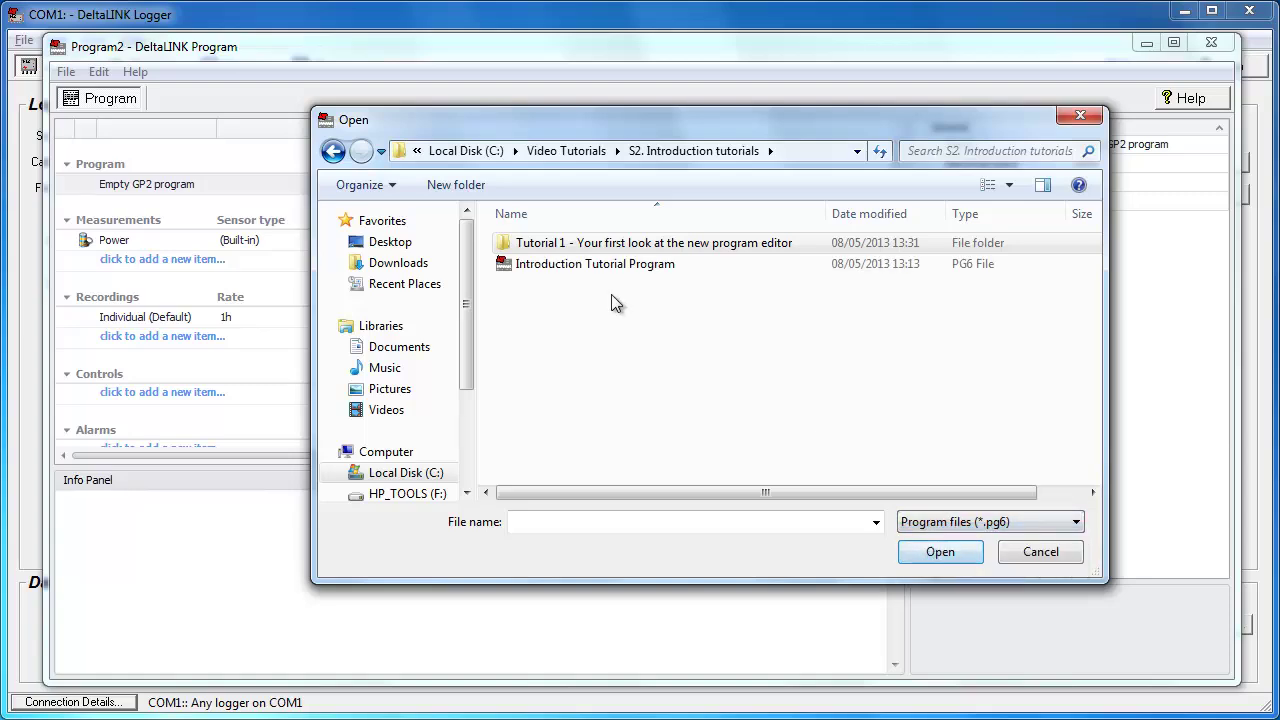
pyautogui.click(585, 266)
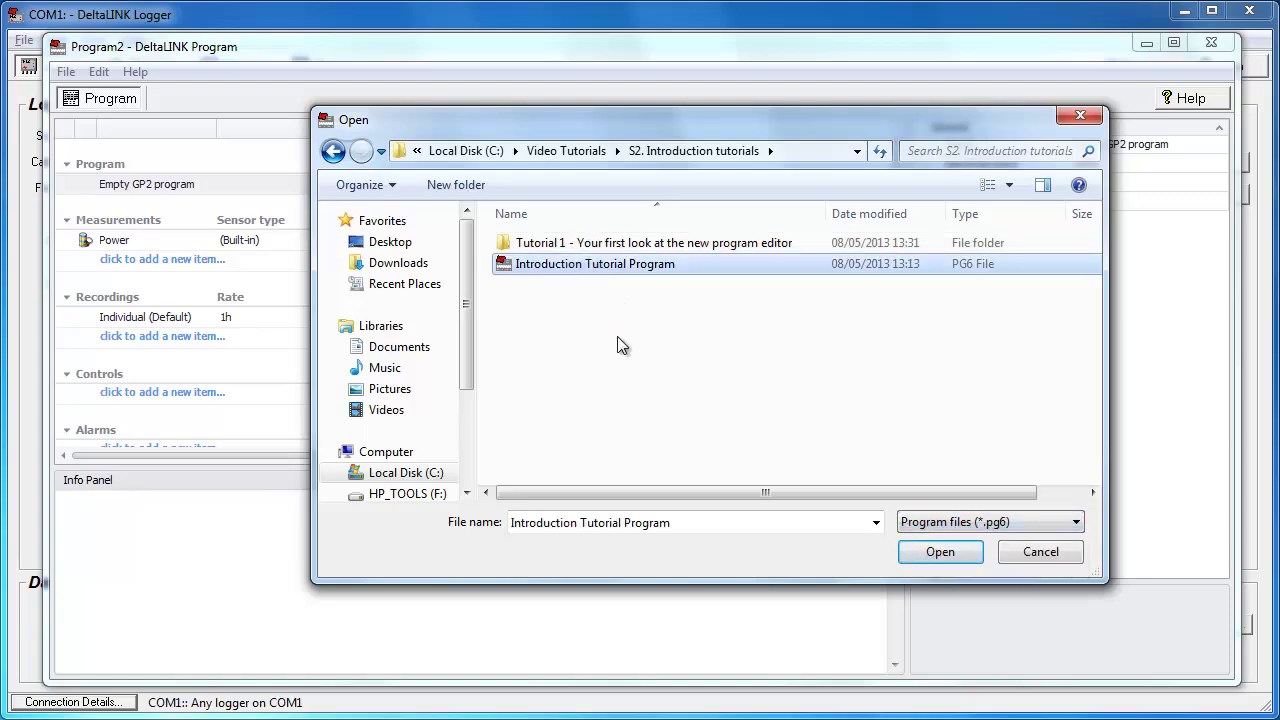
pyautogui.click(968, 553)
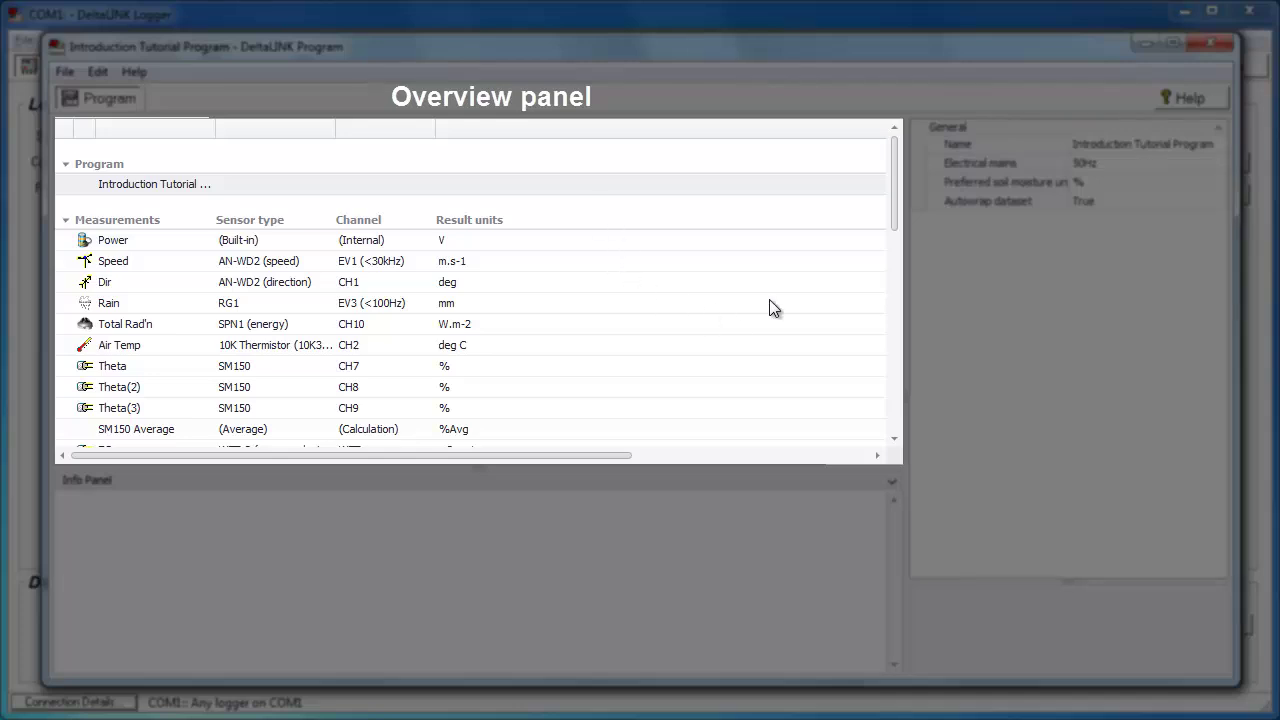
# Collapse the Measurements and Recordings sections of the program overview and expand them again.
pyautogui.moveTo(893, 165)
pyautogui.mouseDown()
pyautogui.moveTo(892, 336)
pyautogui.moveTo(885, 168)
pyautogui.mouseUp()
pyautogui.click(66, 221)
pyautogui.click(66, 255)
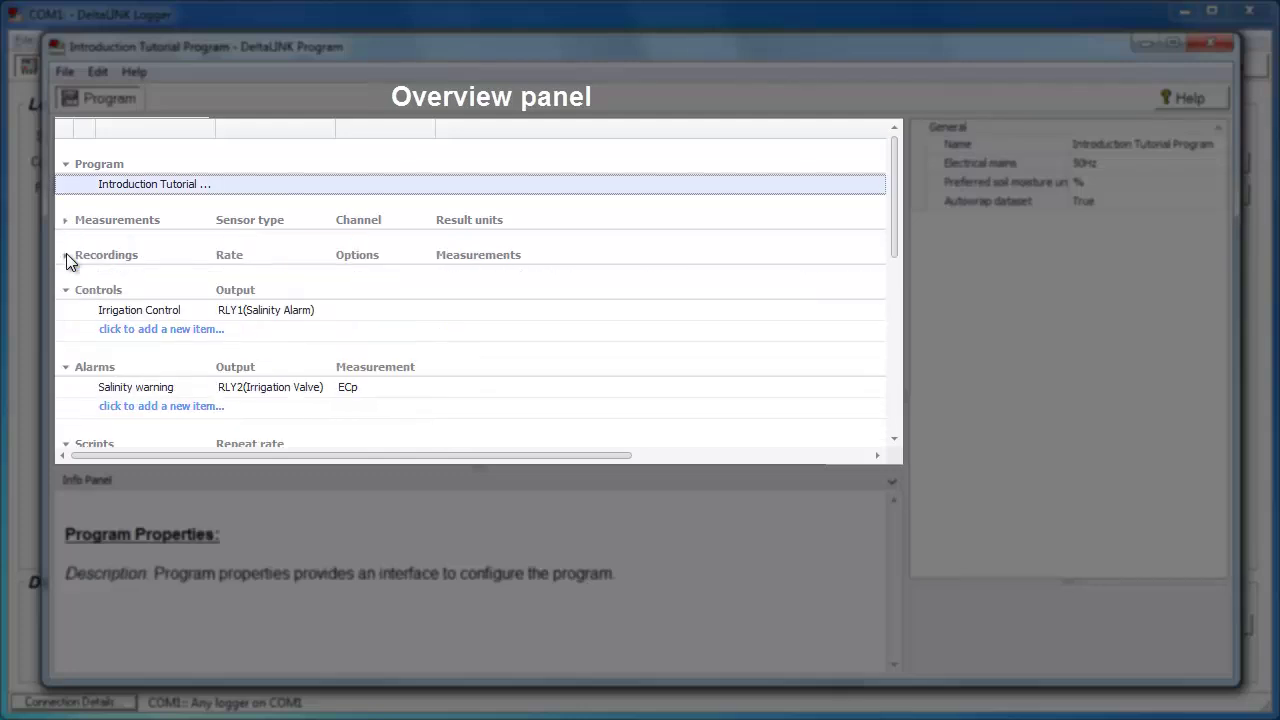
pyautogui.click(66, 255)
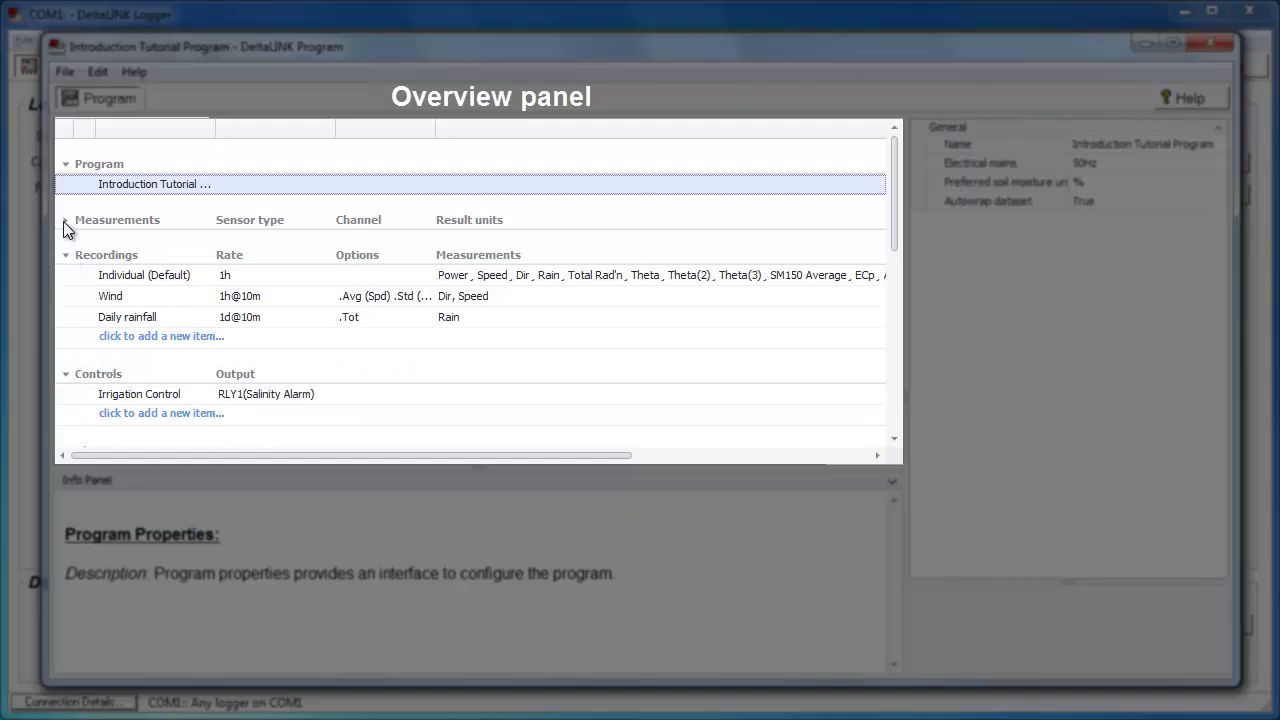
pyautogui.click(63, 221)
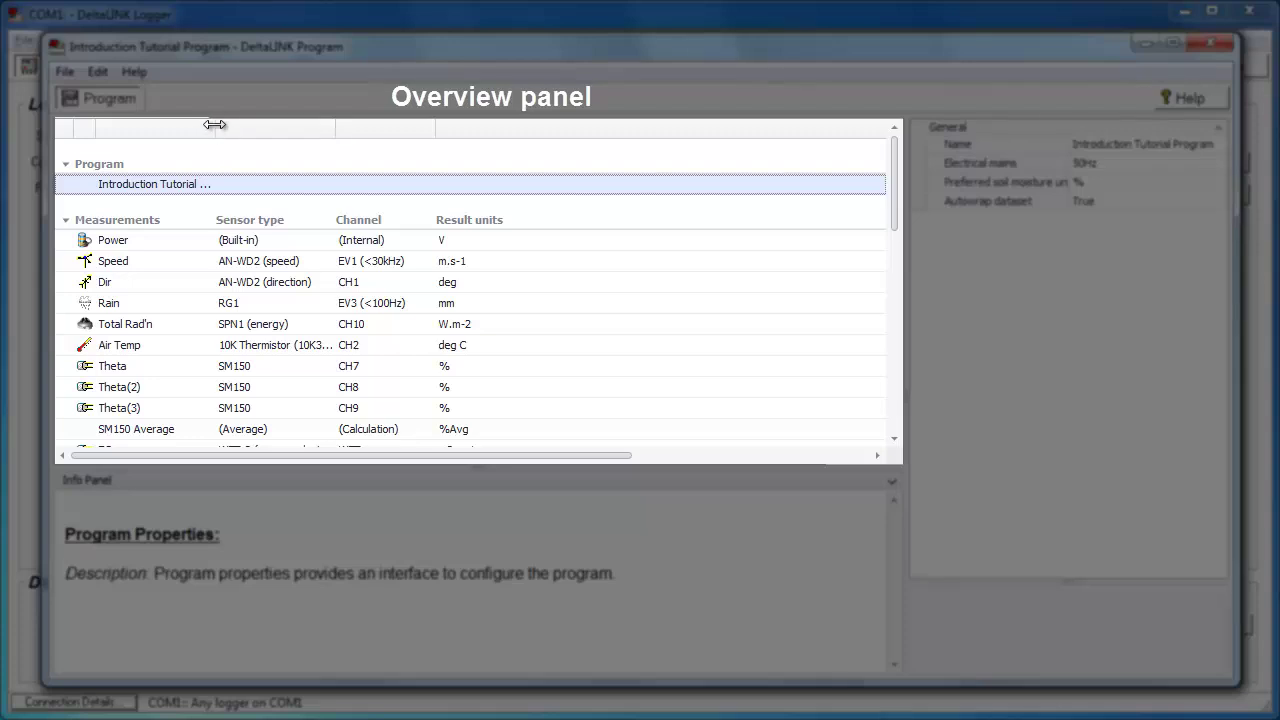
# Widen the name column of the overview to fit the full program name and select the Dir measurement.
pyautogui.moveTo(216, 128); pyautogui.dragTo(301, 125)
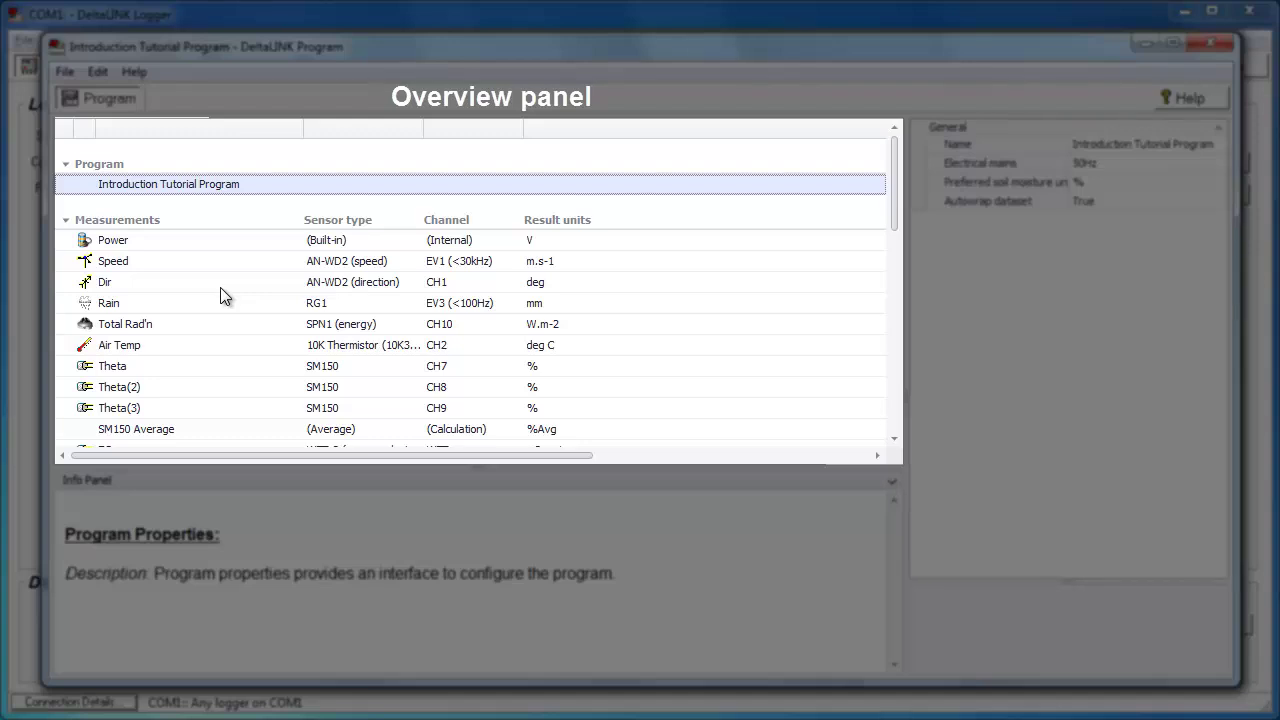
pyautogui.click(116, 284)
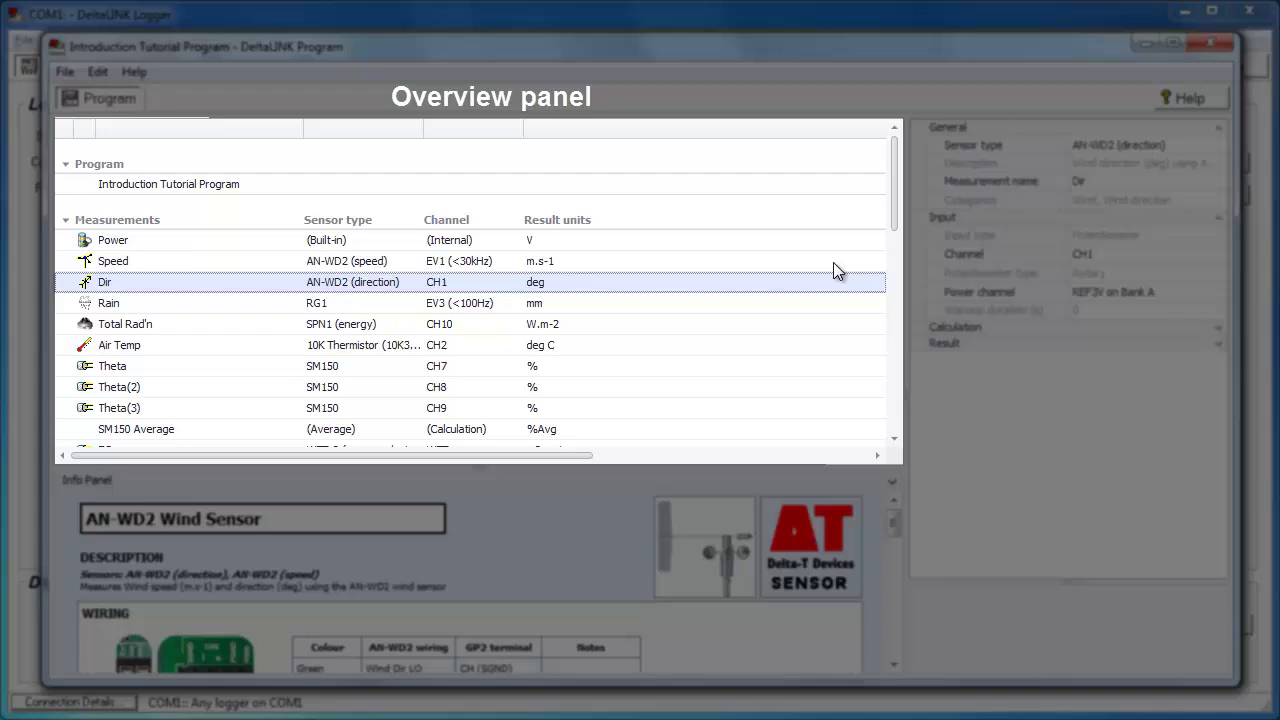
# Add an ML3 (soil moisture) sensor to the measurements and delete that new measurement.
pyautogui.moveTo(894, 210); pyautogui.dragTo(895, 247)
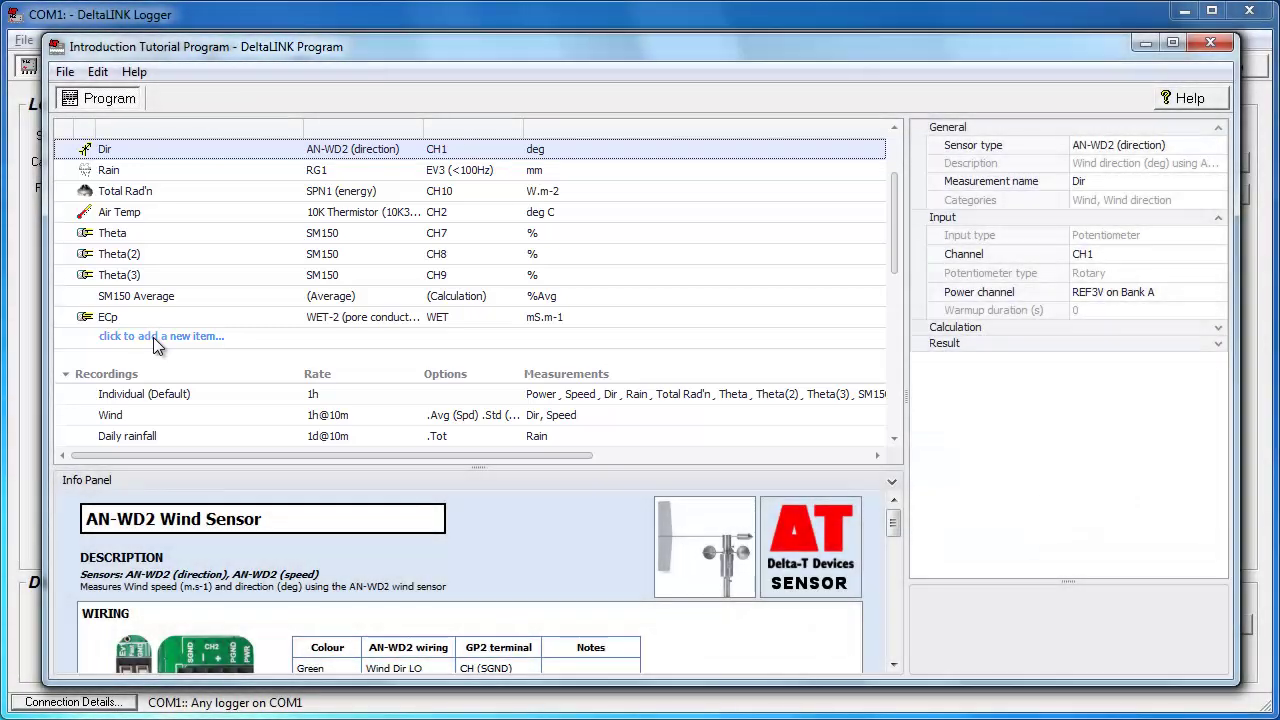
pyautogui.click(155, 337)
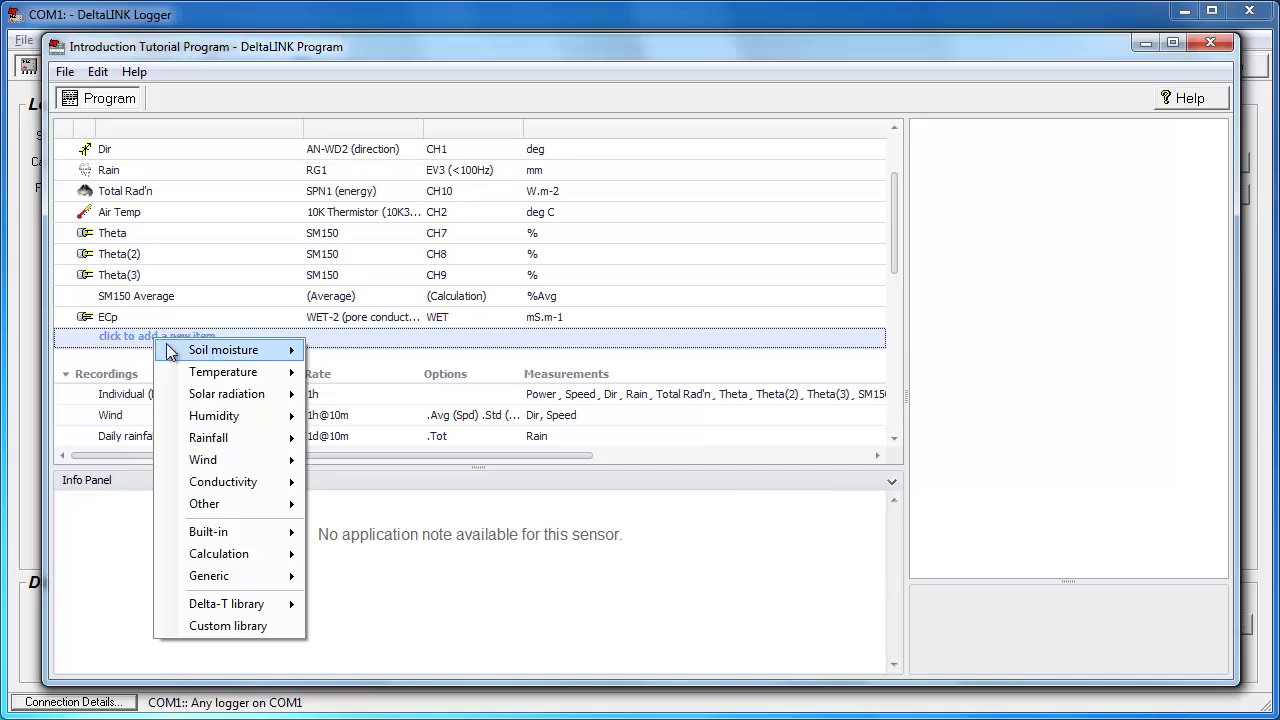
pyautogui.moveTo(193, 400)
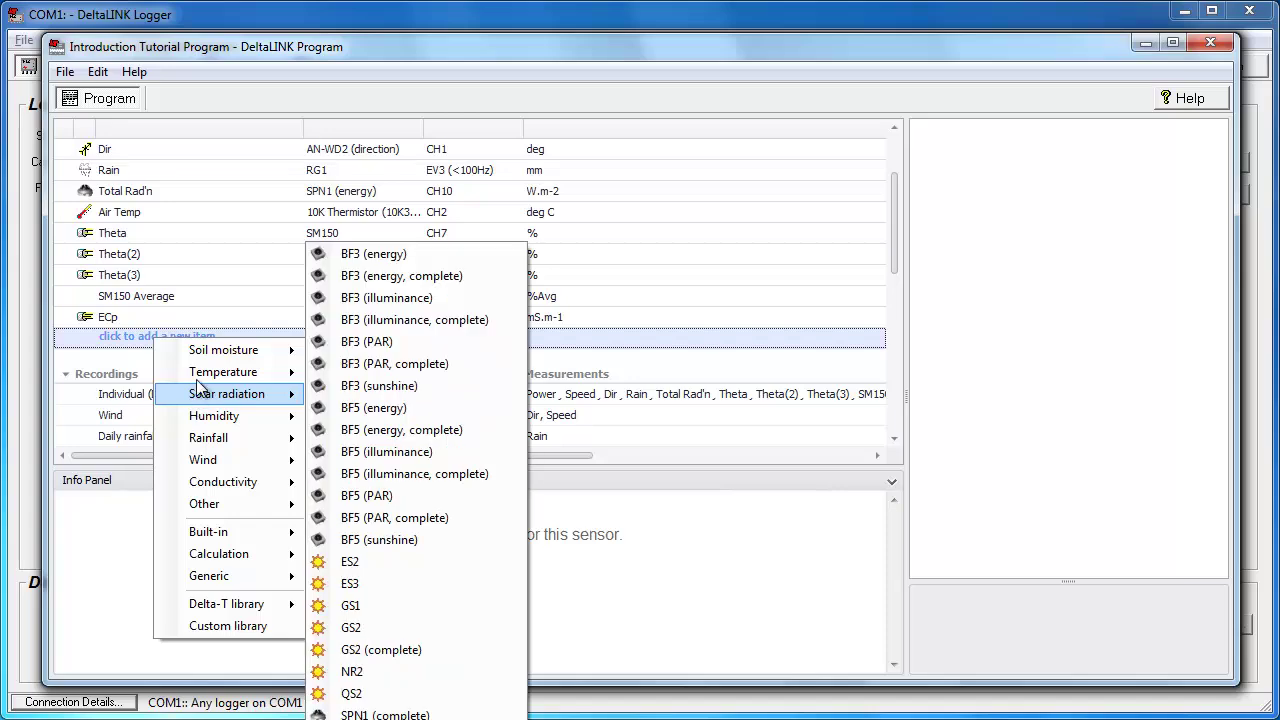
pyautogui.moveTo(215, 352)
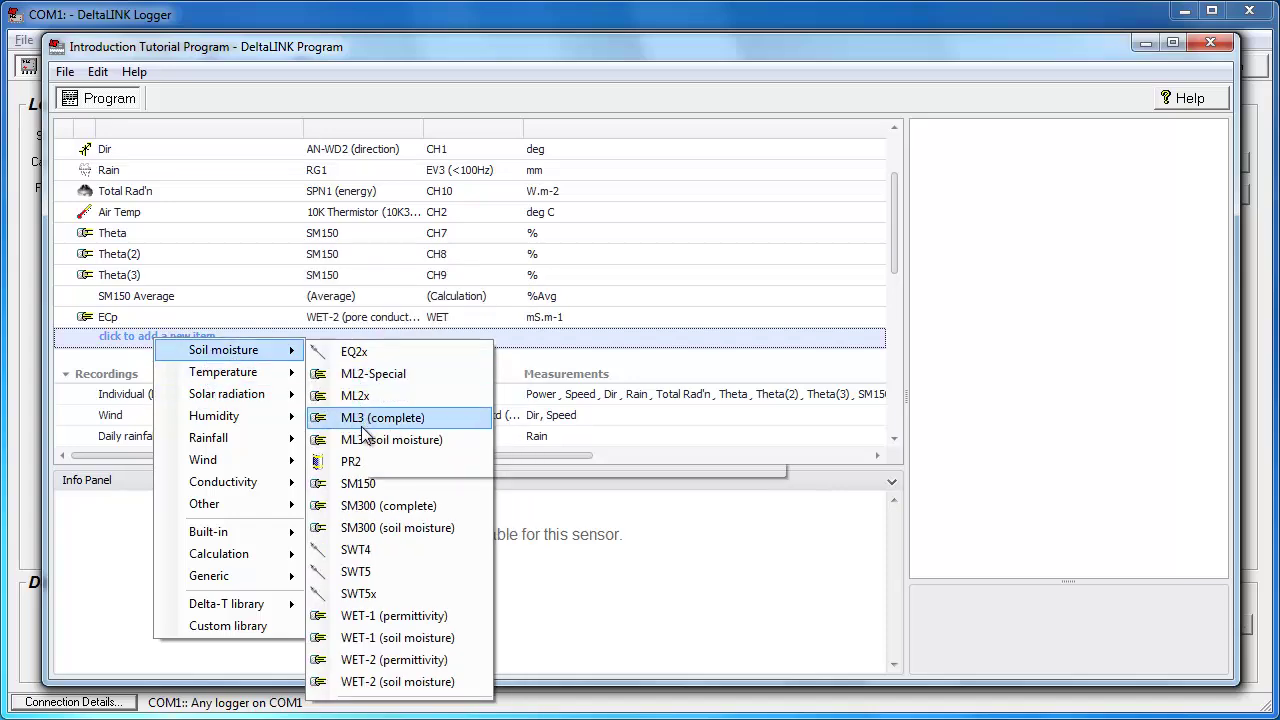
pyautogui.press('Escape')
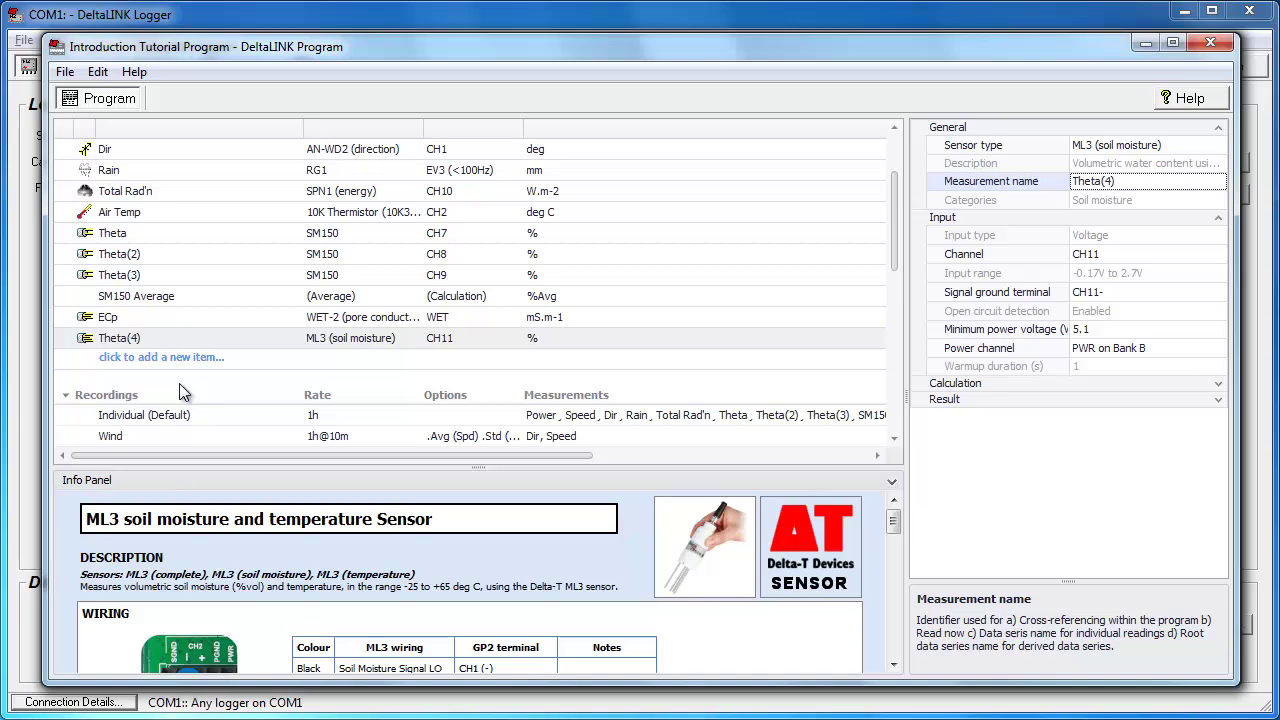
pyautogui.rightClick(134, 340)
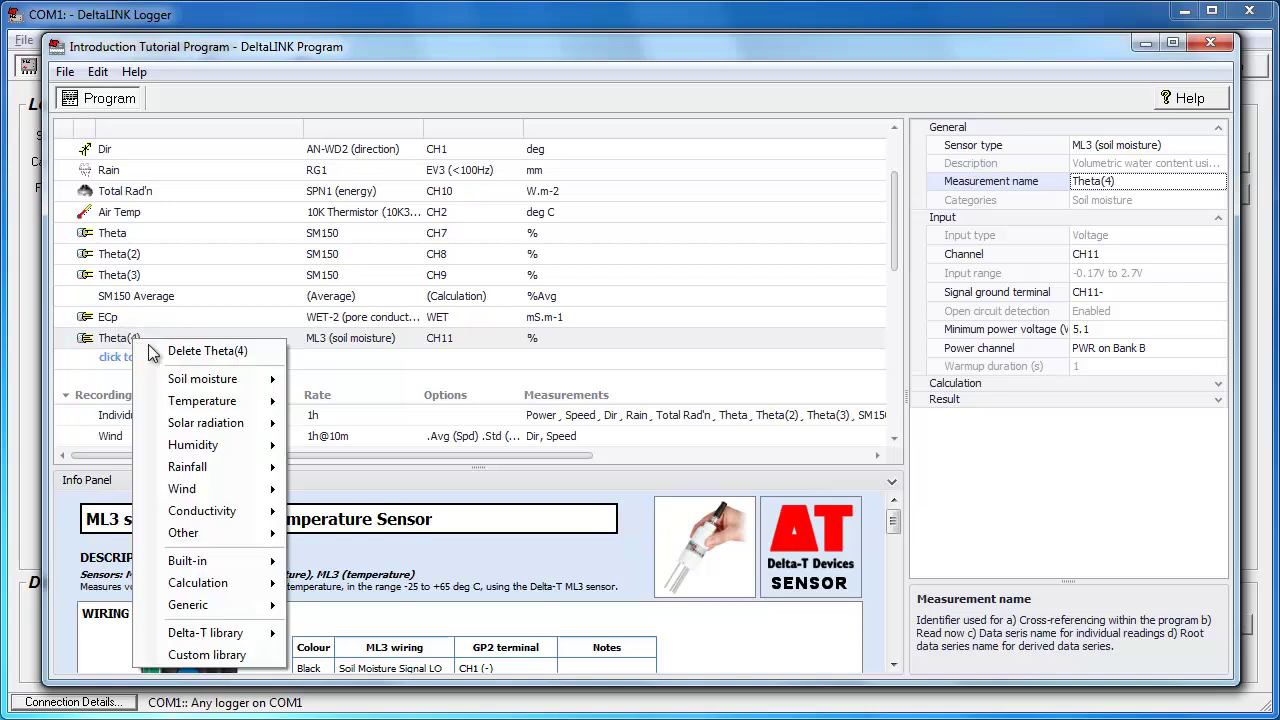
pyautogui.click(182, 353)
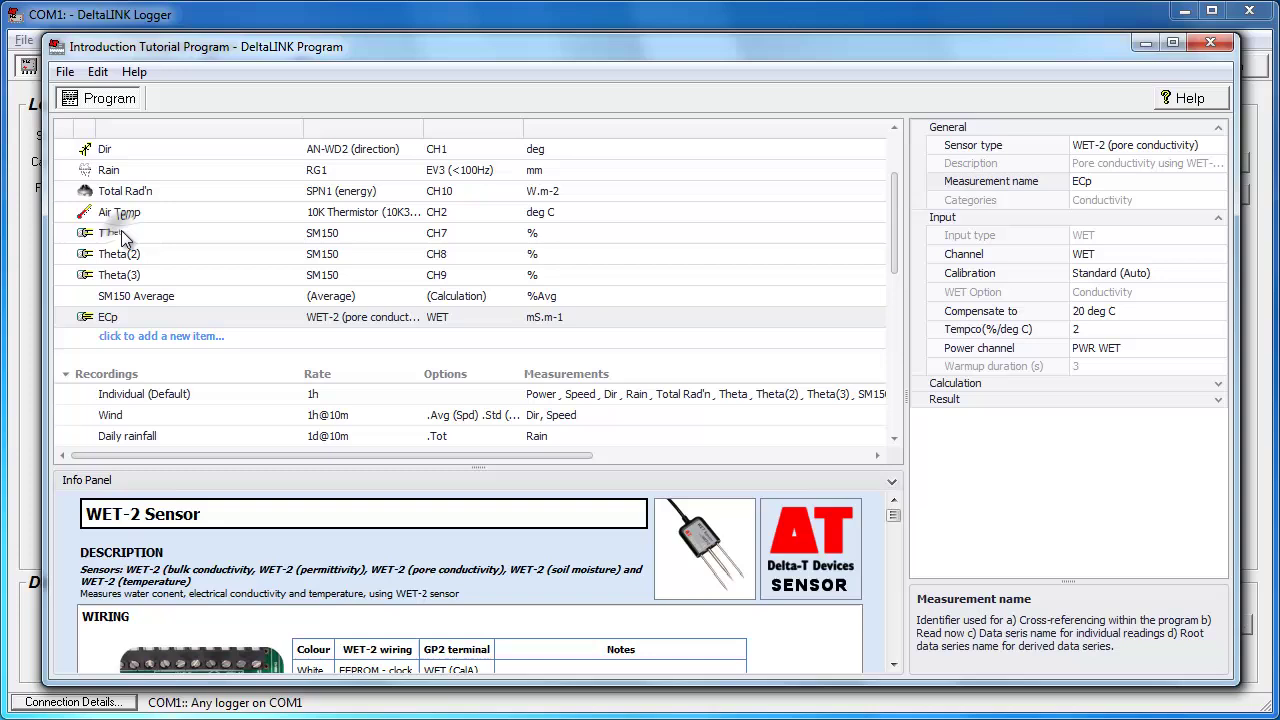
# Examine the options offered for the first Theta measurement and for the Individual (Default) recording.
pyautogui.rightClick(123, 233)
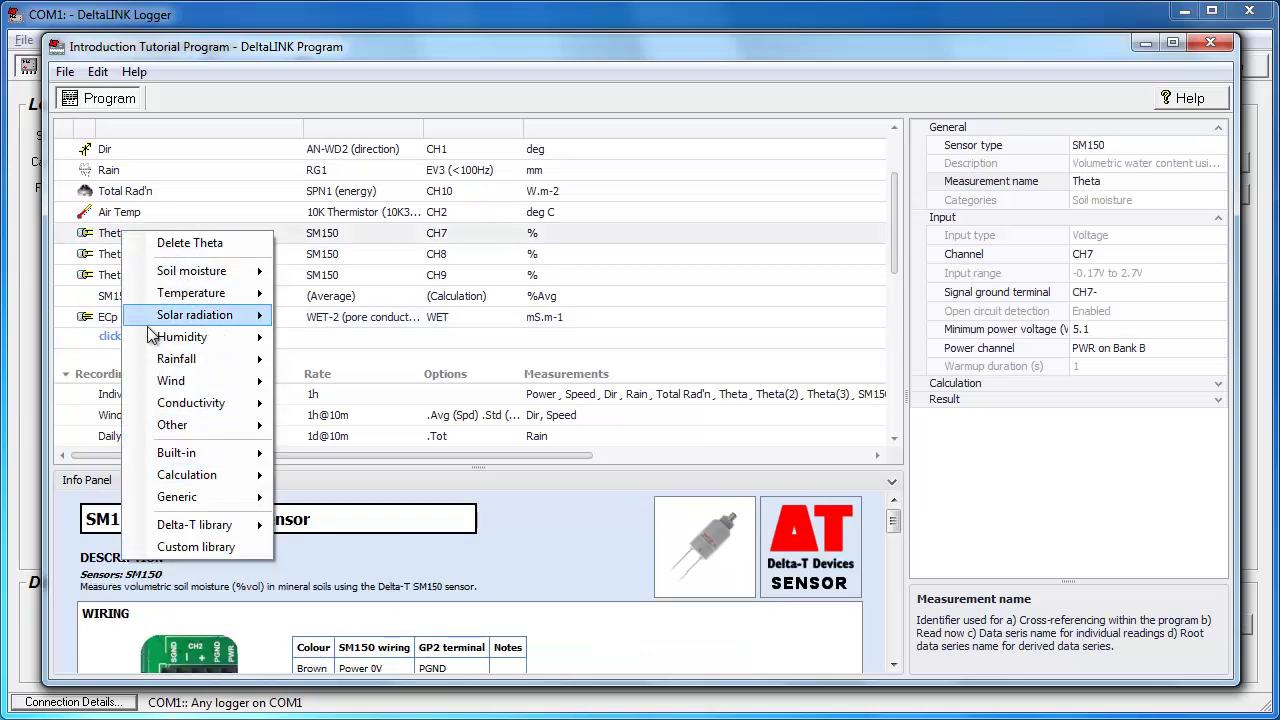
pyautogui.rightClick(90, 404)
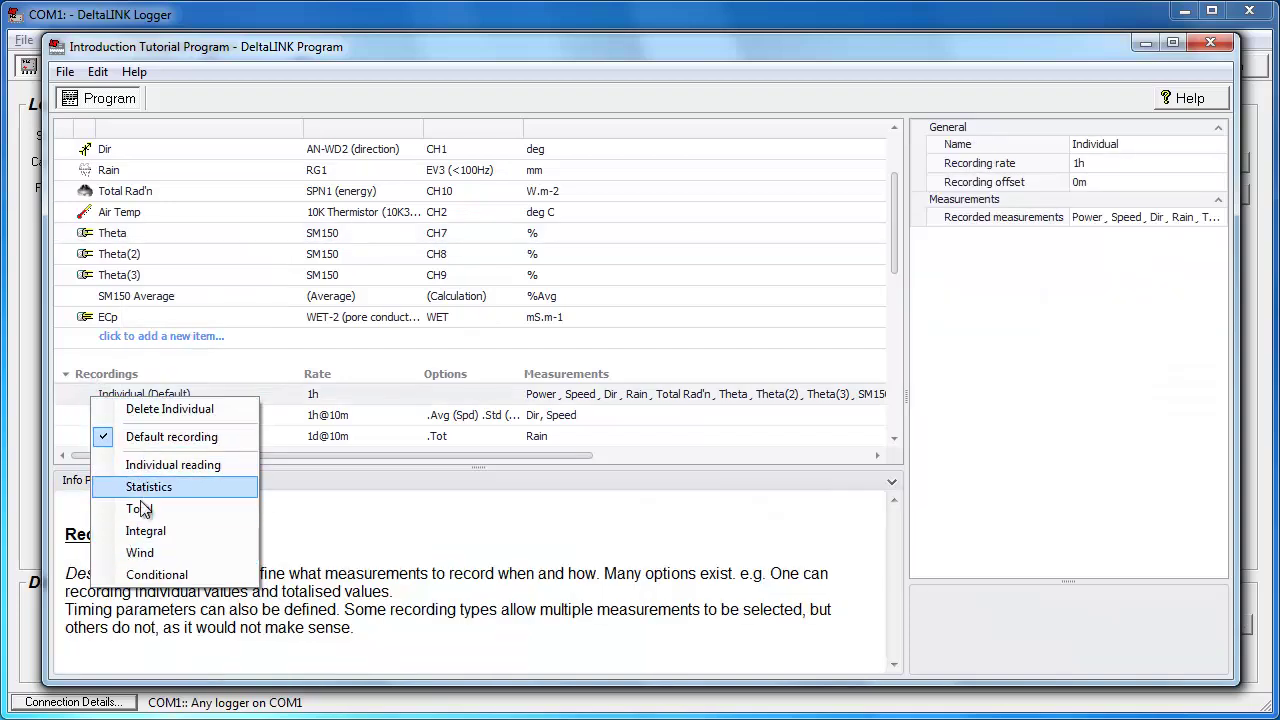
pyautogui.click(143, 252)
# Pick up the Theta(2) measurement, carry it above Total Rad'n and return it to its original place.
pyautogui.click(143, 252)
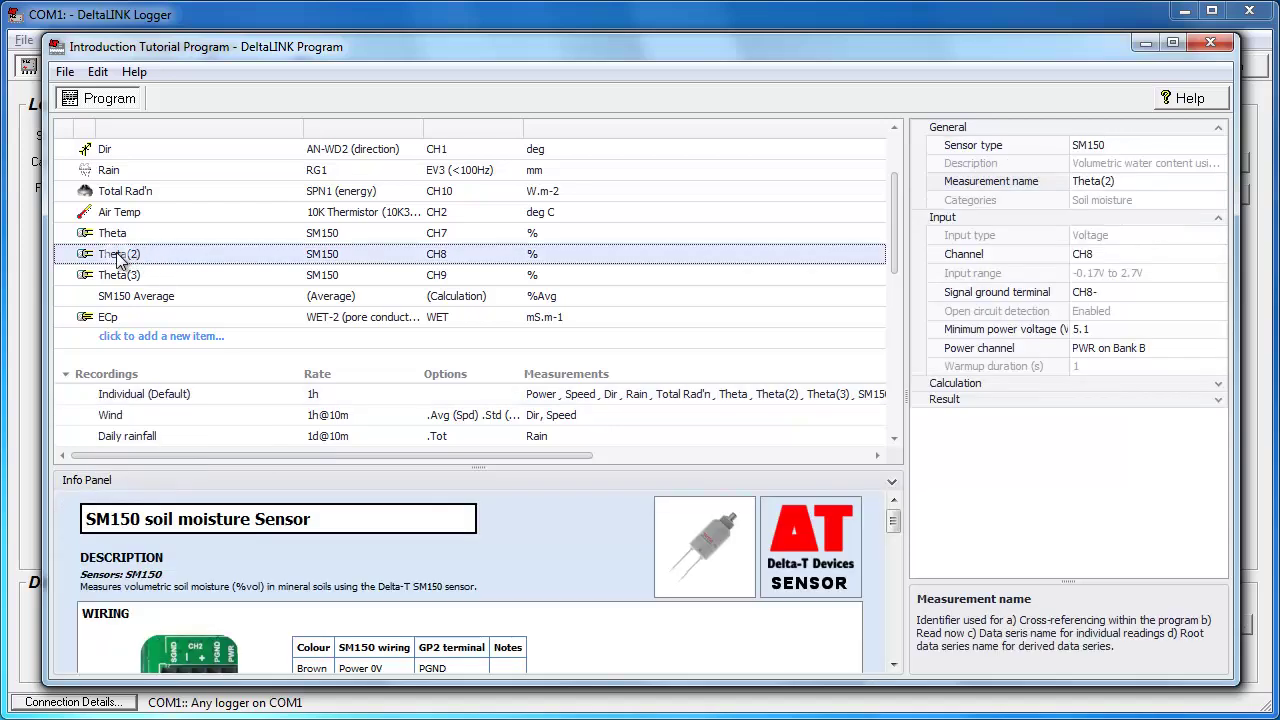
pyautogui.moveTo(118, 258); pyautogui.dragTo(125, 195)
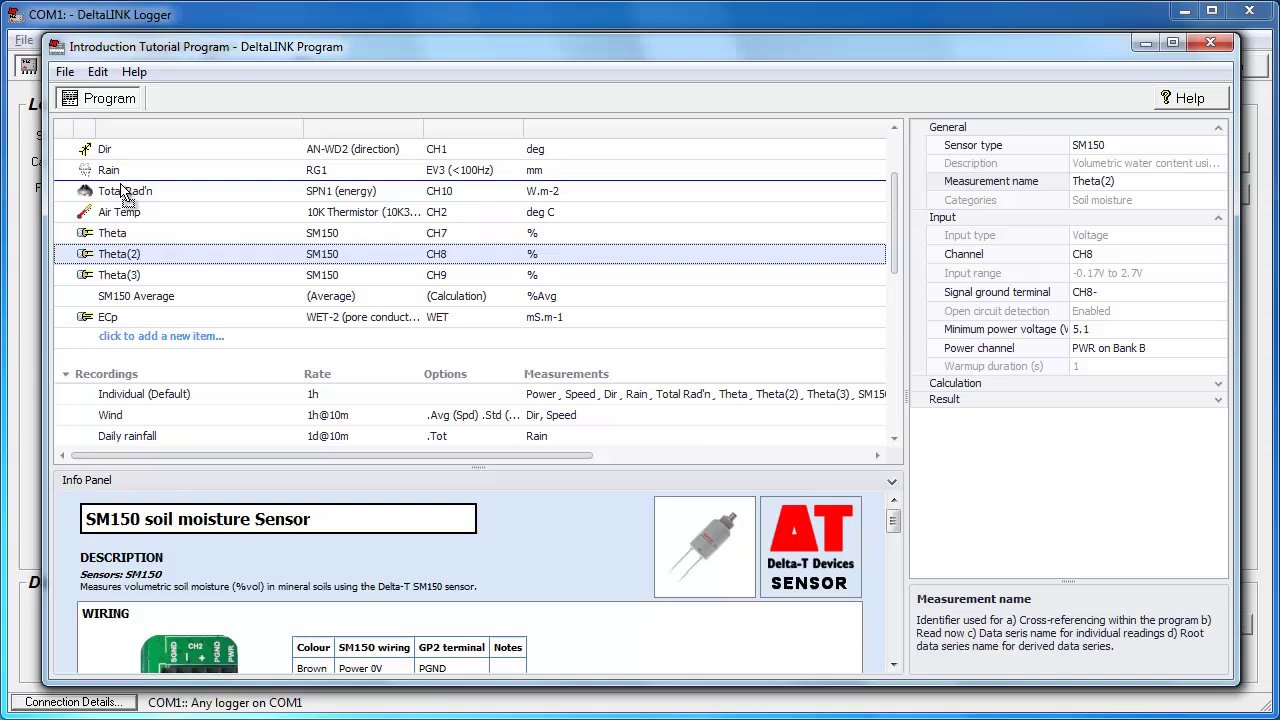
pyautogui.moveTo(125, 195); pyautogui.dragTo(124, 263)
# Rename the ECp measurement as ECp Test and check the error flagged on the Individual (Default) recording.
pyautogui.click(108, 317)
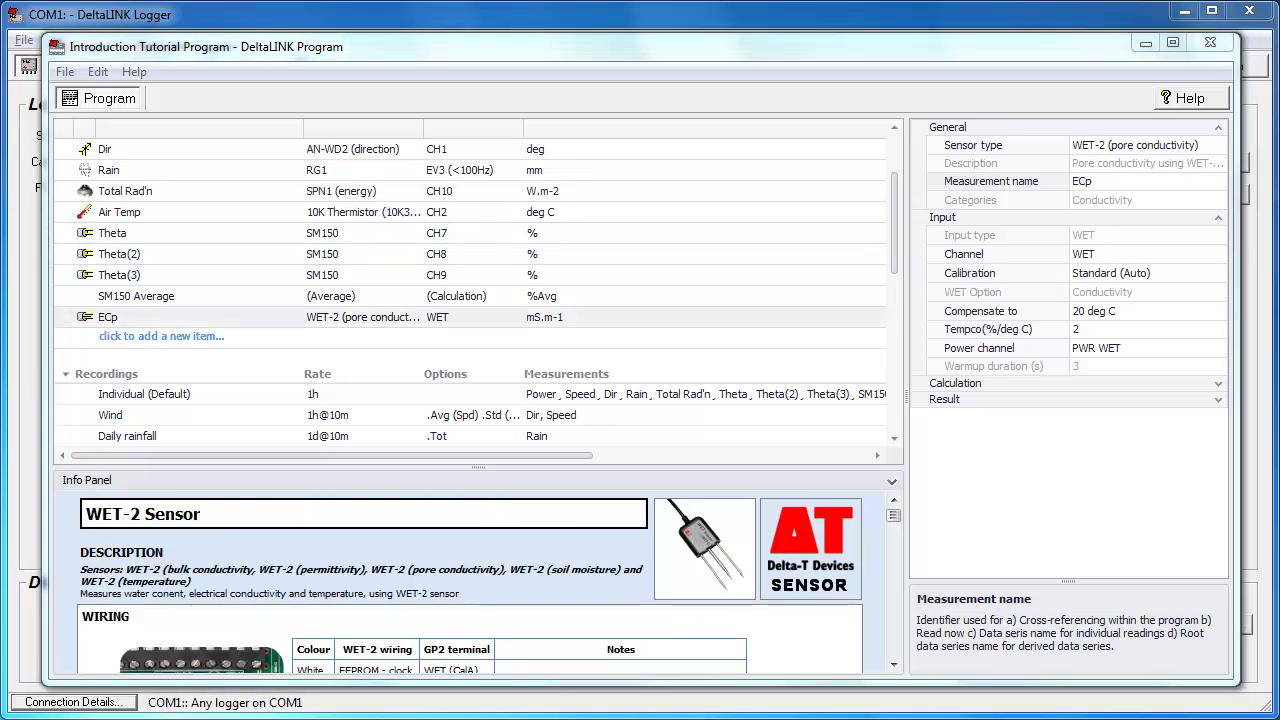
pyautogui.click(142, 314)
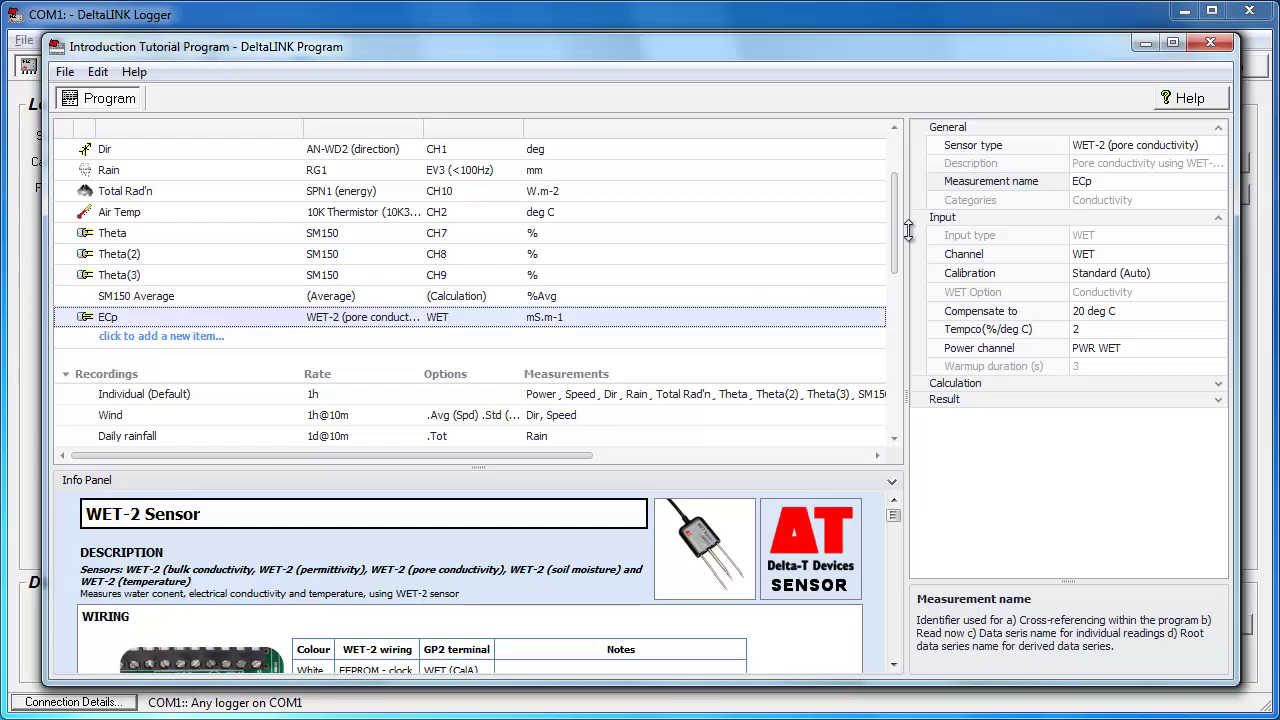
pyautogui.click(1108, 182)
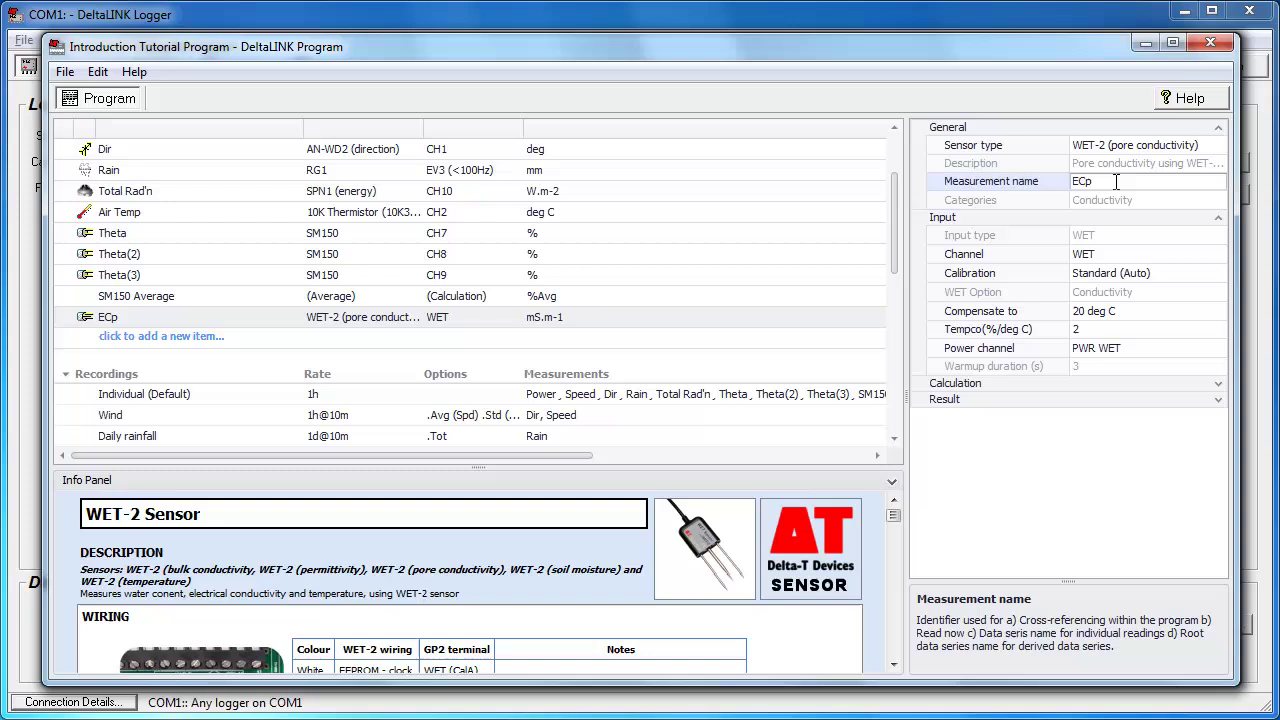
pyautogui.write('Test')
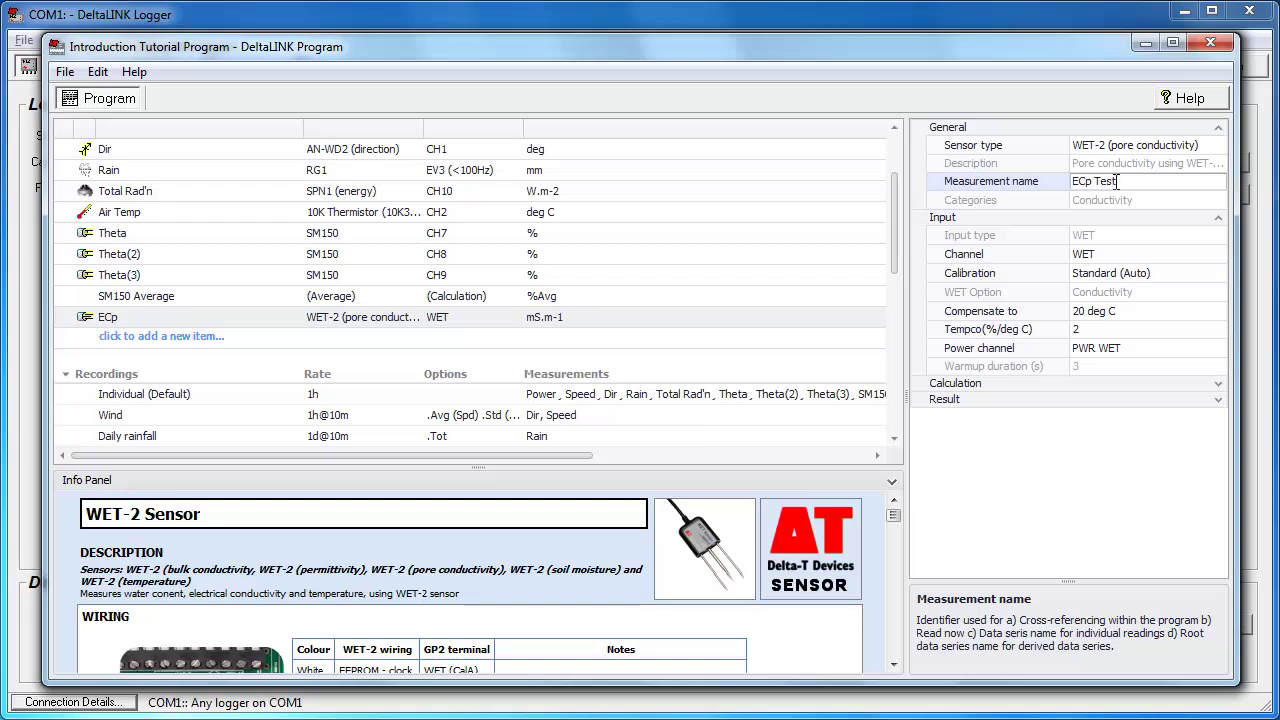
pyautogui.press('Return')
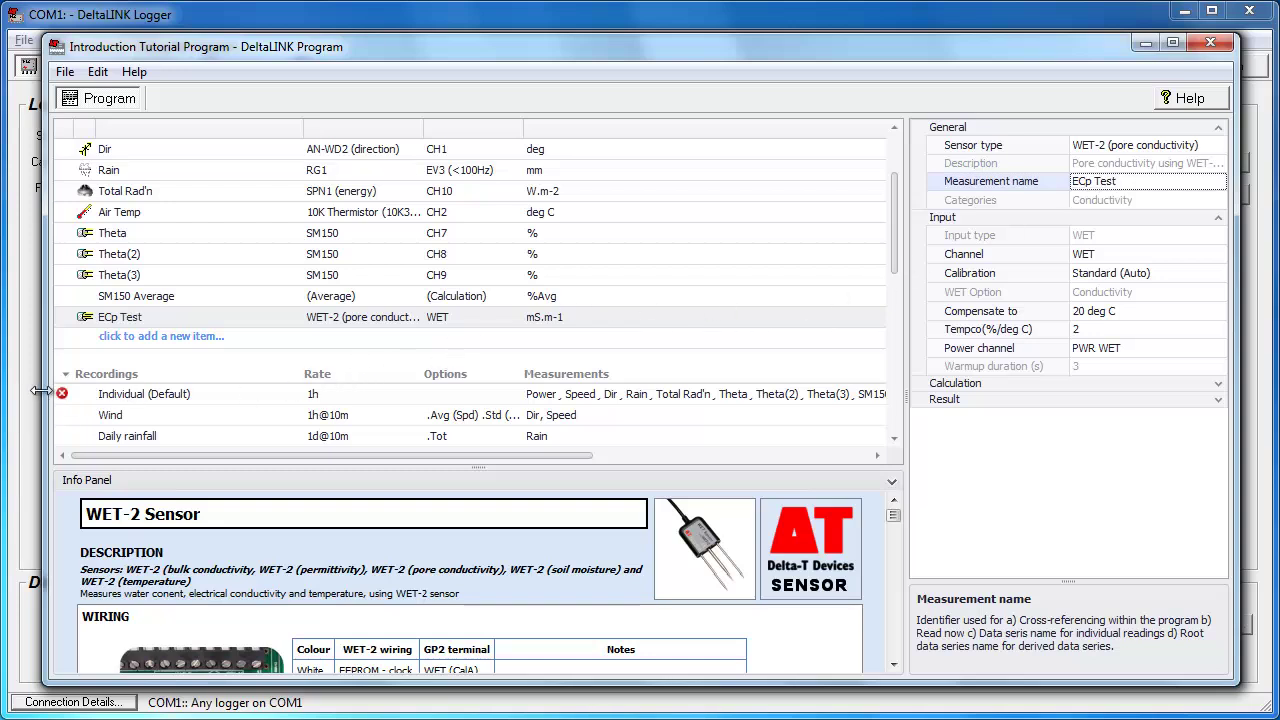
pyautogui.moveTo(62, 397)
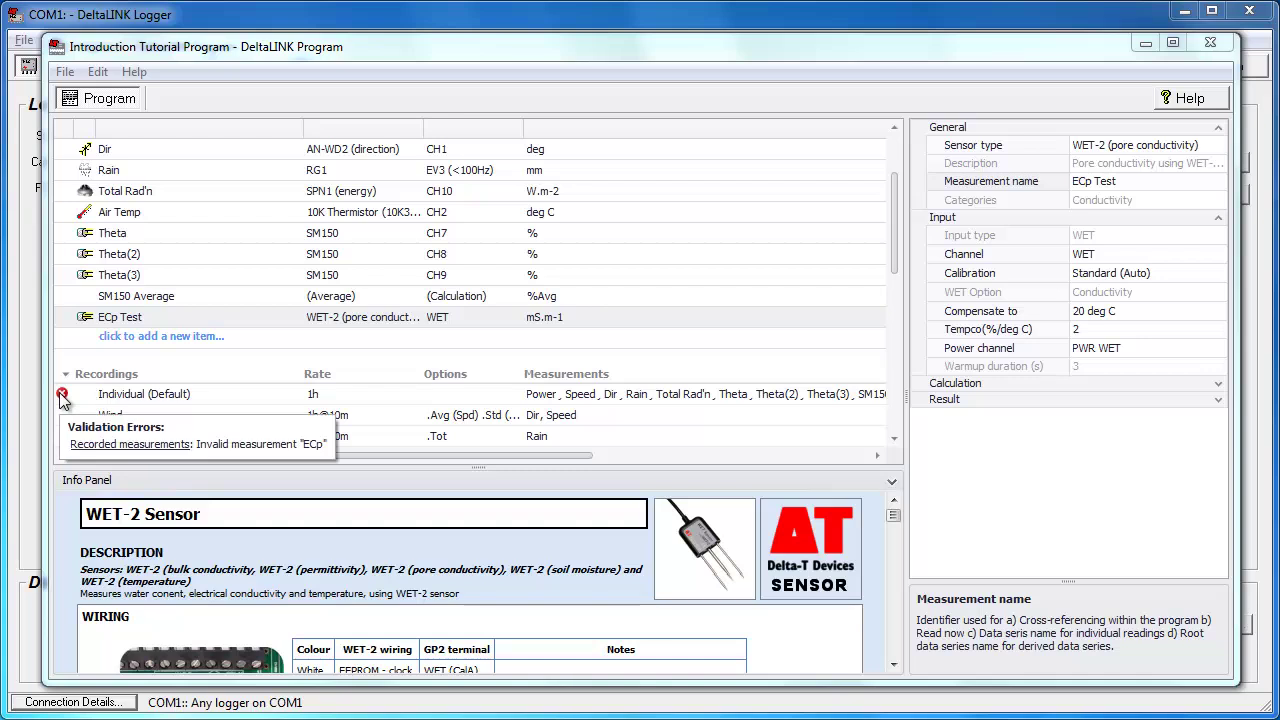
# Change the name of the WET-2 pore conductivity measurement back to ECp and recheck the Individual (Default) recording.
pyautogui.click(115, 320)
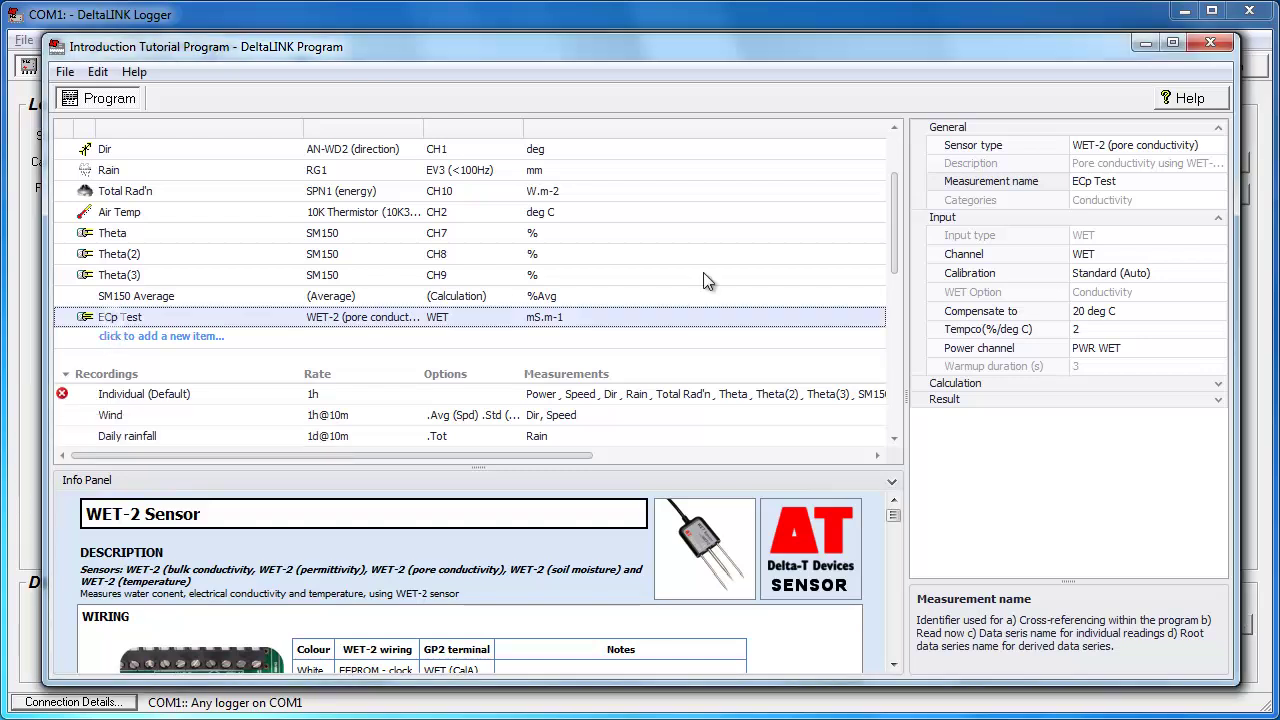
pyautogui.click(1100, 182)
pyautogui.doubleClick(1104, 182)
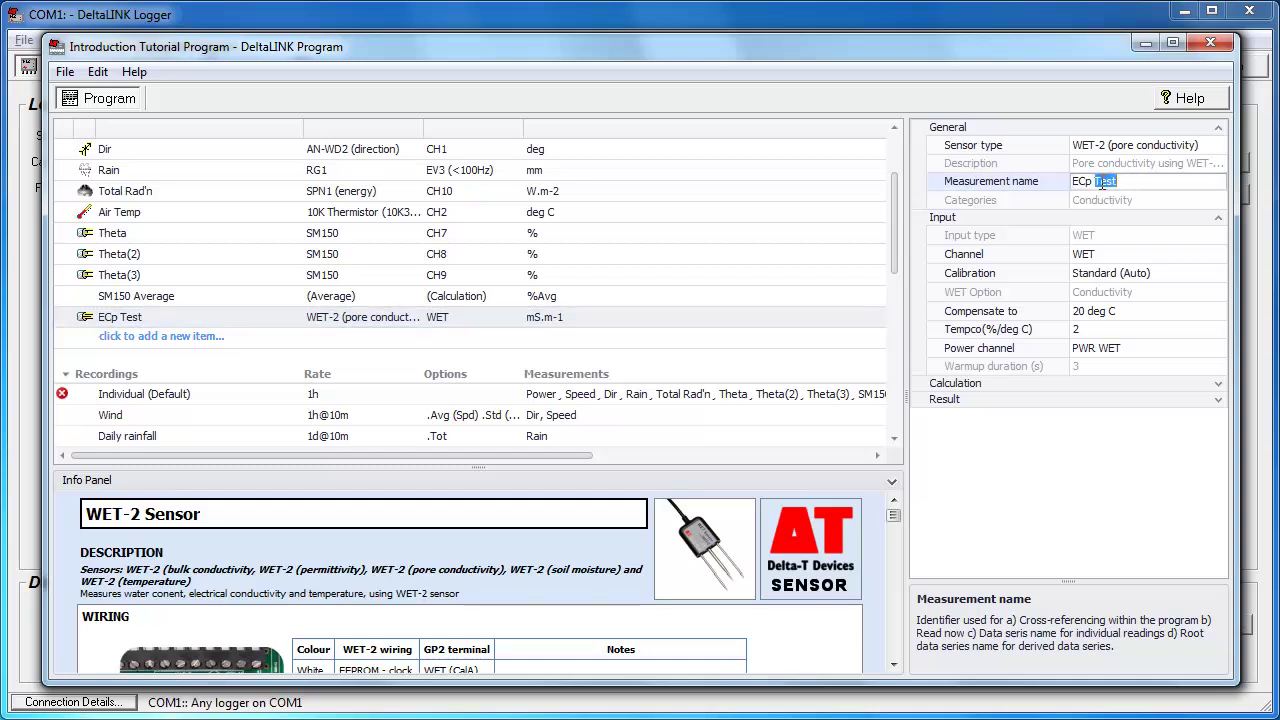
pyautogui.press('BackSpace')
pyautogui.press('Return')
pyautogui.moveTo(73, 387)
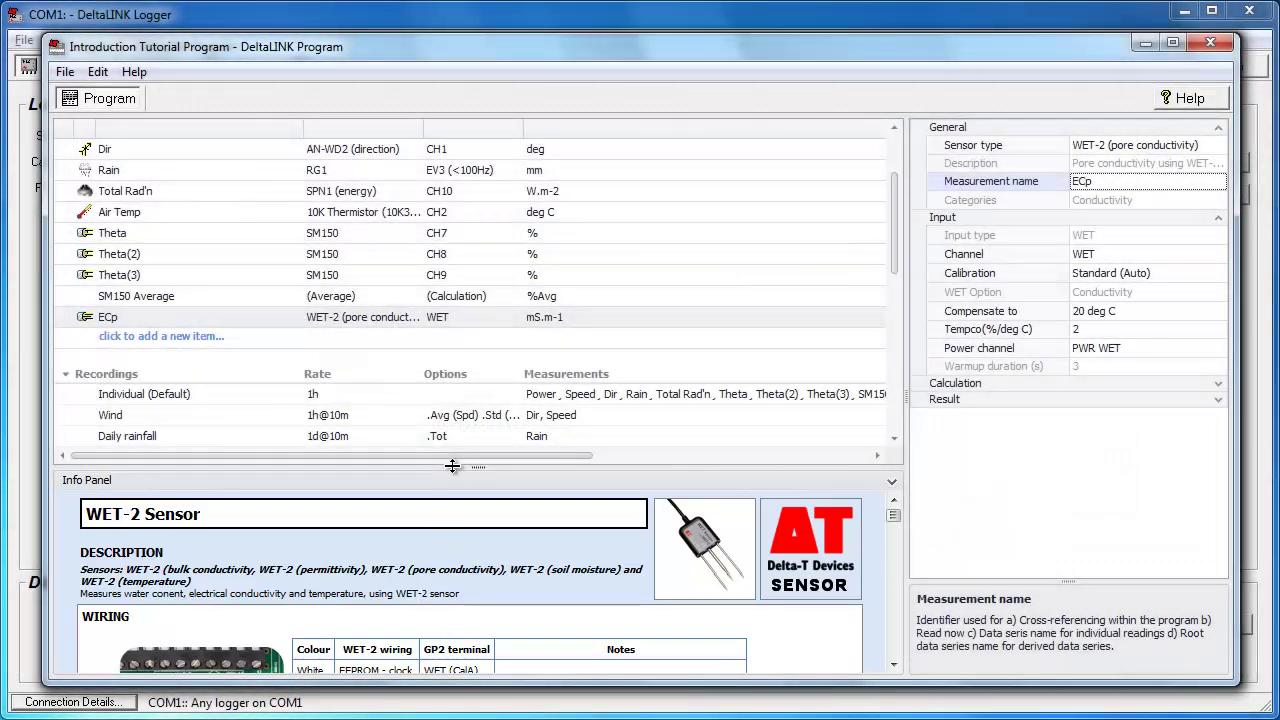
# Enlarge the Info Panel and examine the WET-2 sensor wiring, enlarging the wiring diagram and returning it to its small size.
pyautogui.moveTo(452, 466); pyautogui.dragTo(451, 352)
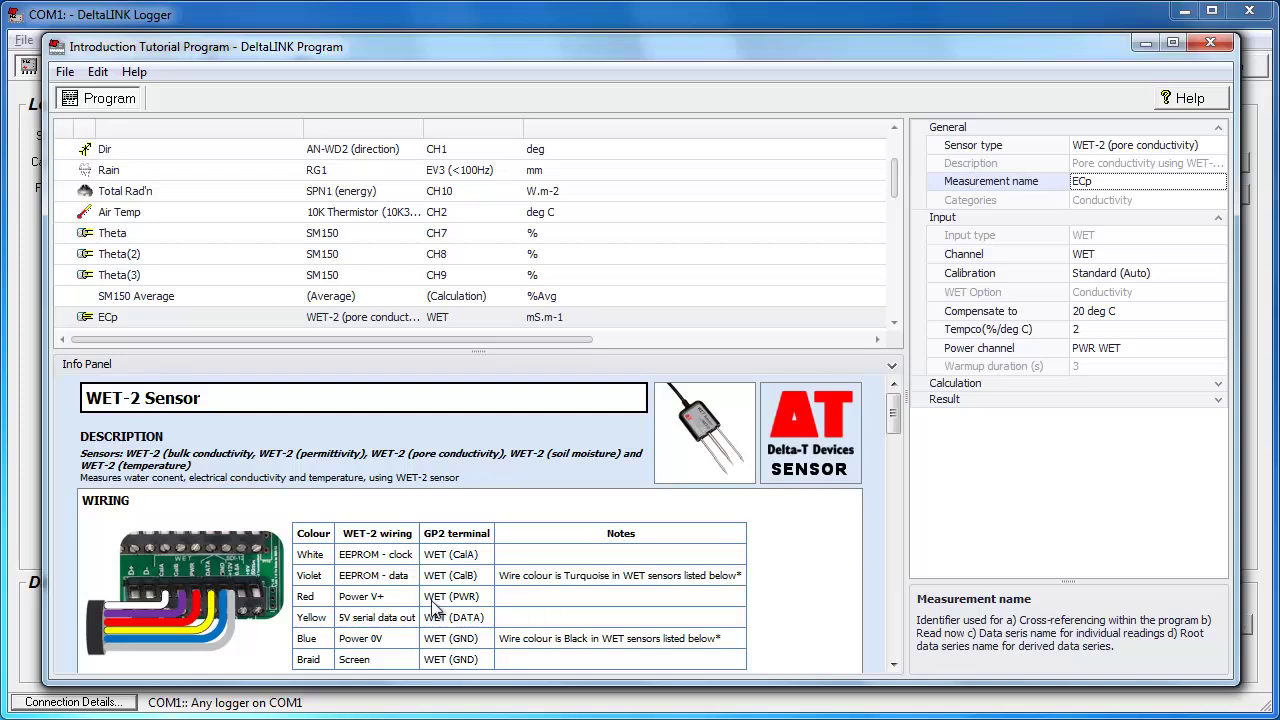
pyautogui.moveTo(894, 414)
pyautogui.mouseDown()
pyautogui.moveTo(896, 627)
pyautogui.moveTo(895, 410)
pyautogui.mouseUp()
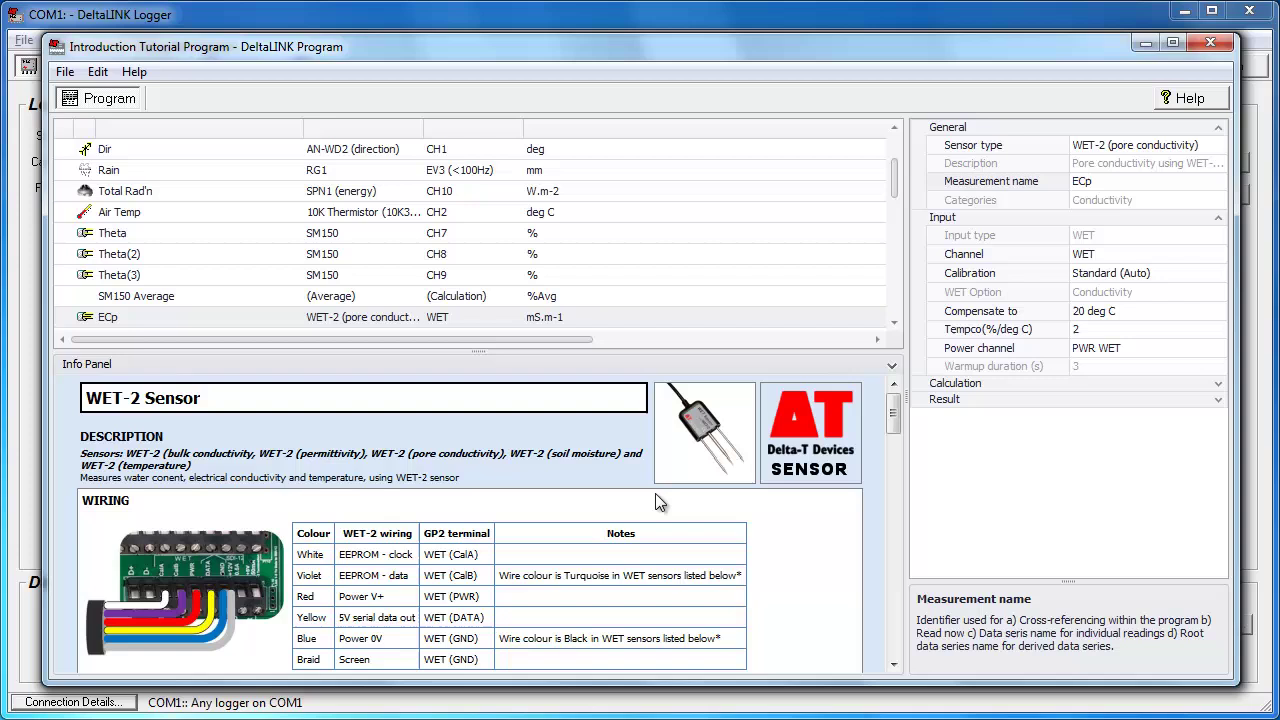
pyautogui.click(181, 568)
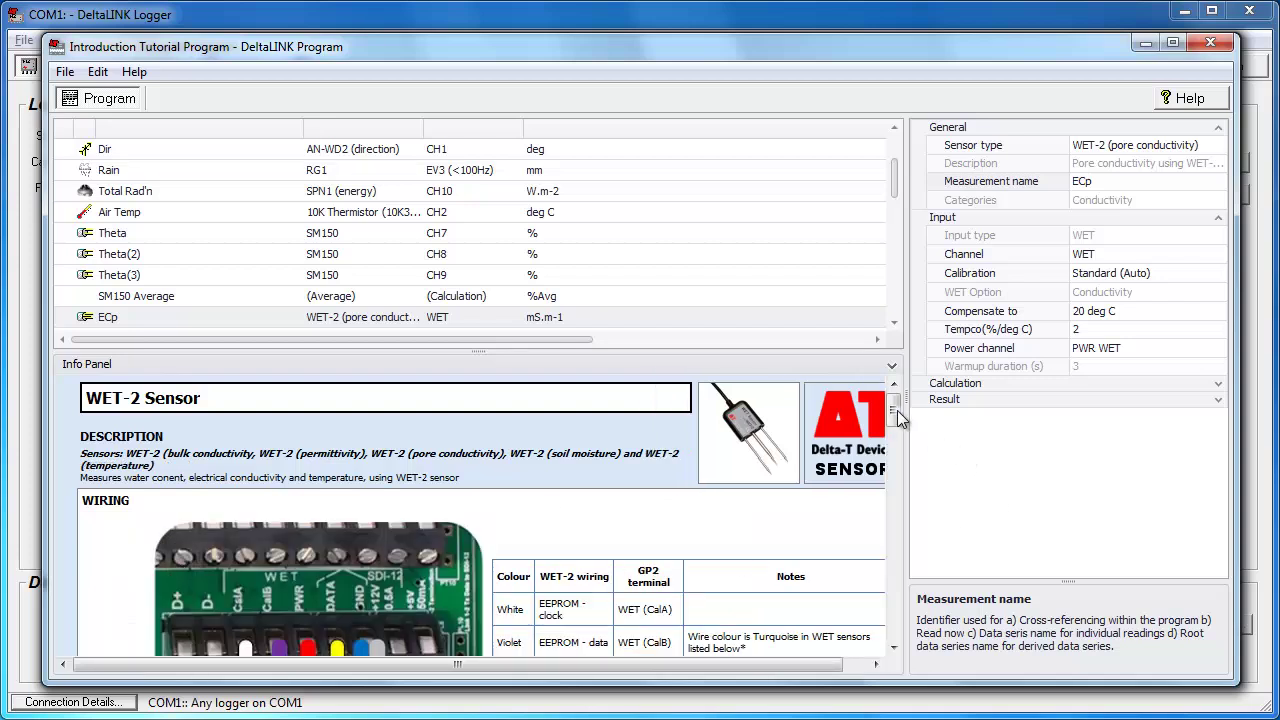
pyautogui.moveTo(898, 420); pyautogui.dragTo(897, 437)
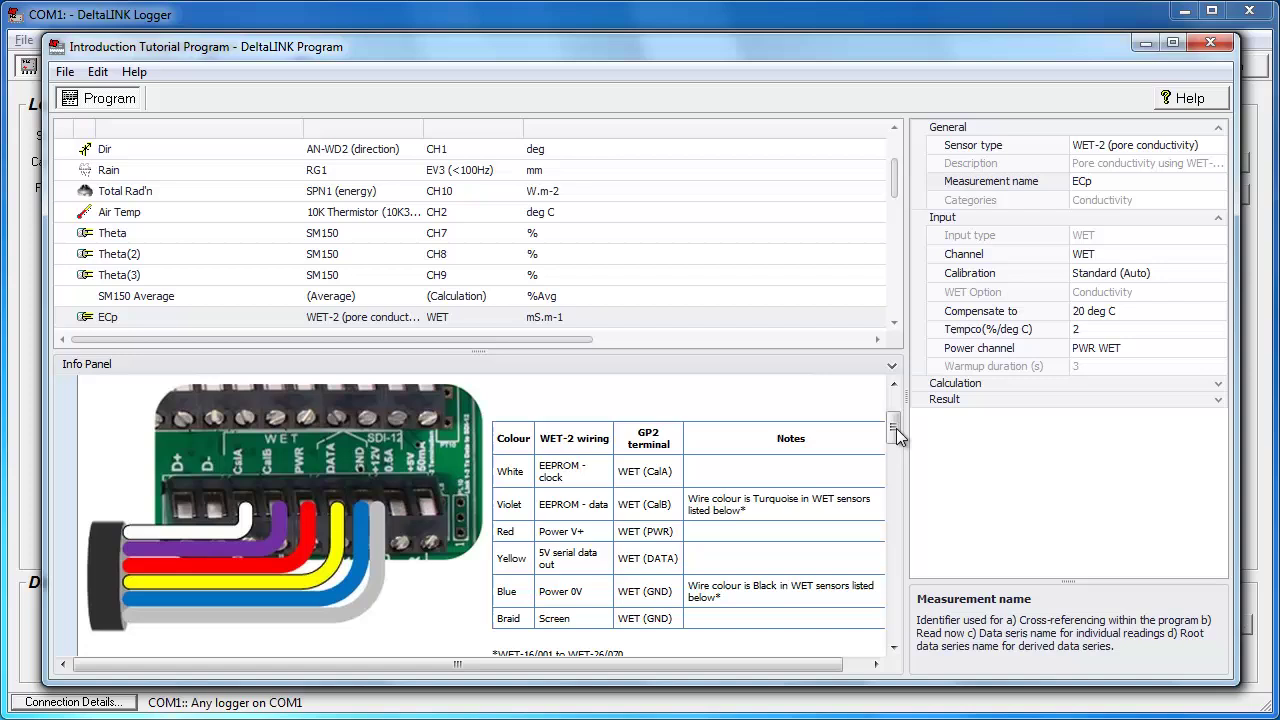
pyautogui.click(287, 474)
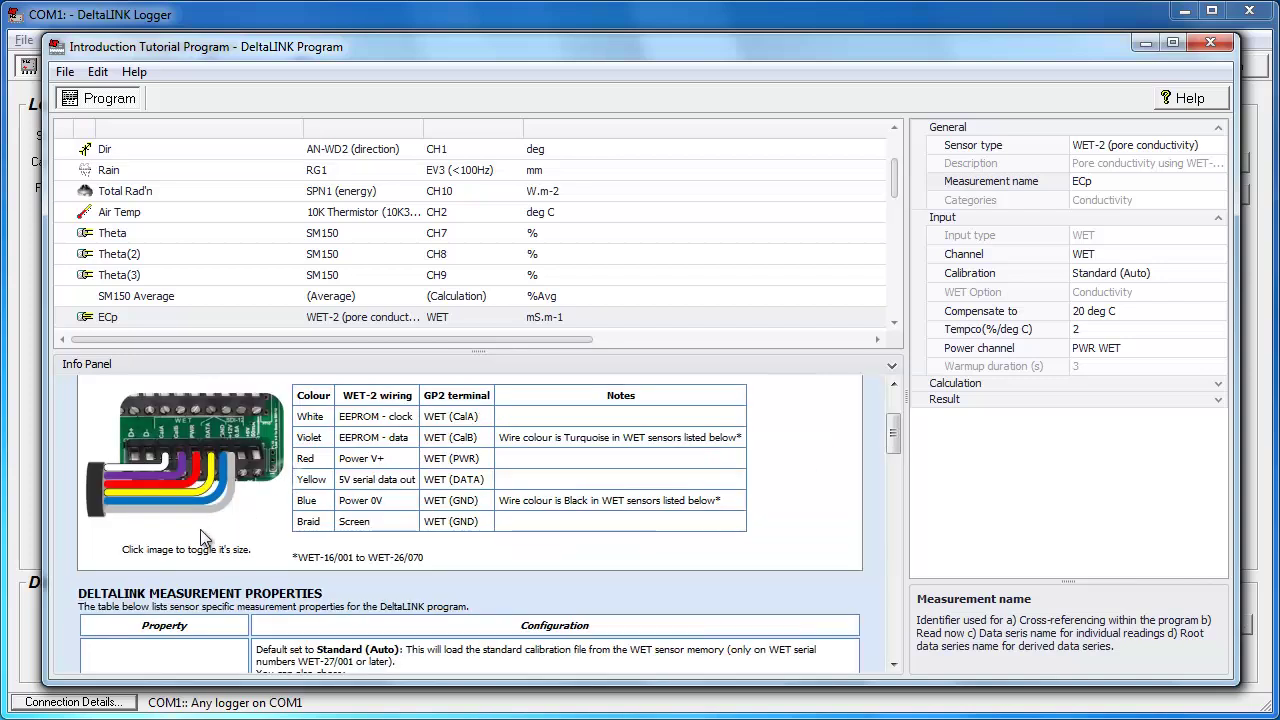
# Preview the WET-2 Sensor application note for printing, view it at page width, and close the preview.
pyautogui.rightClick(367, 431)
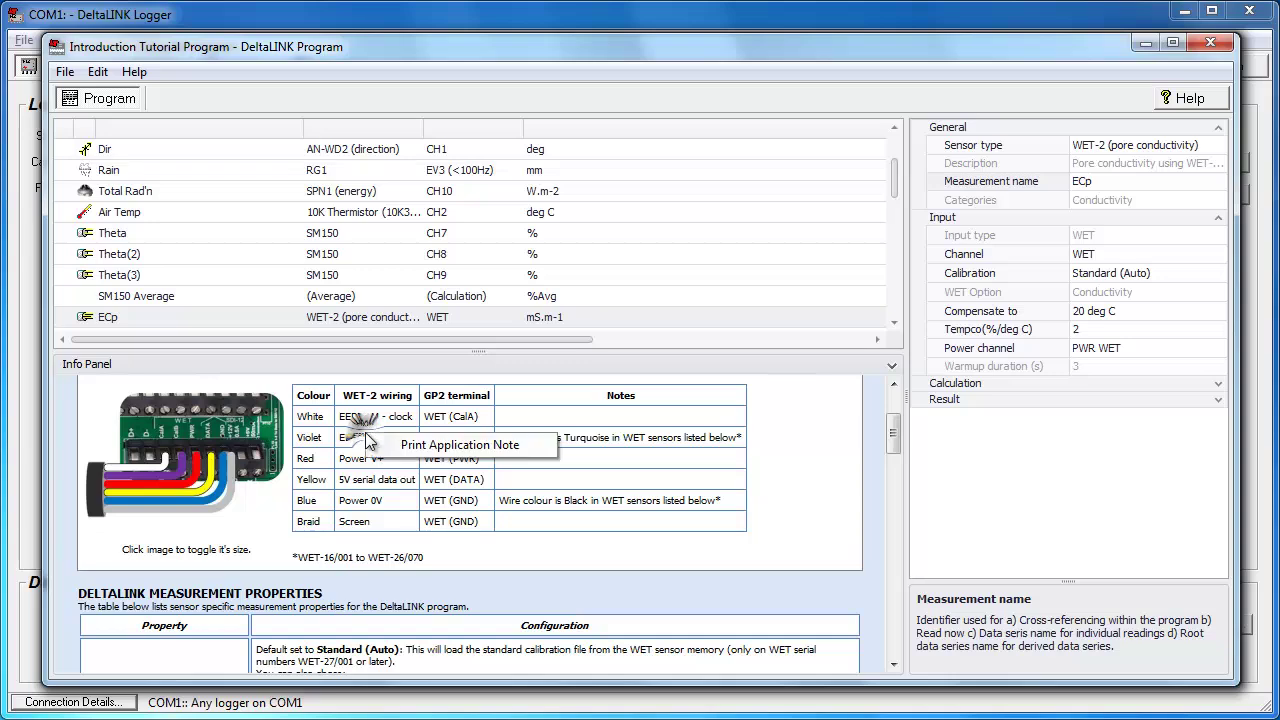
pyautogui.click(437, 449)
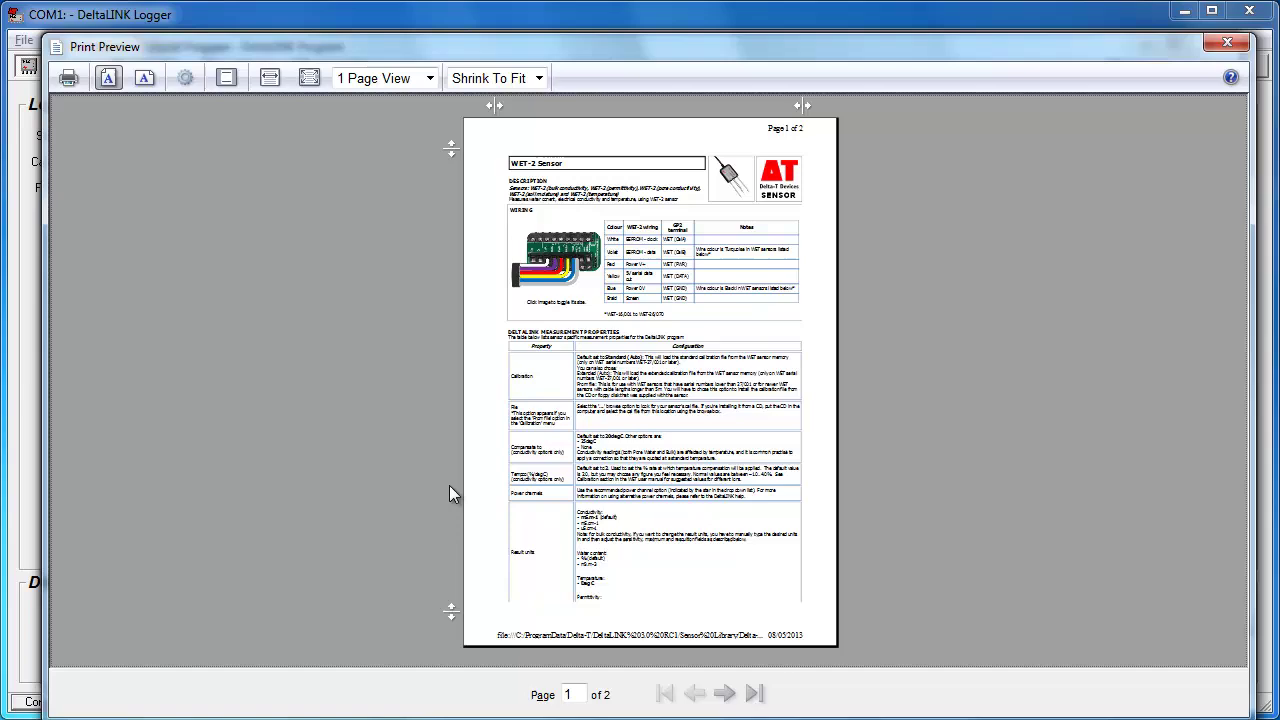
pyautogui.click(269, 79)
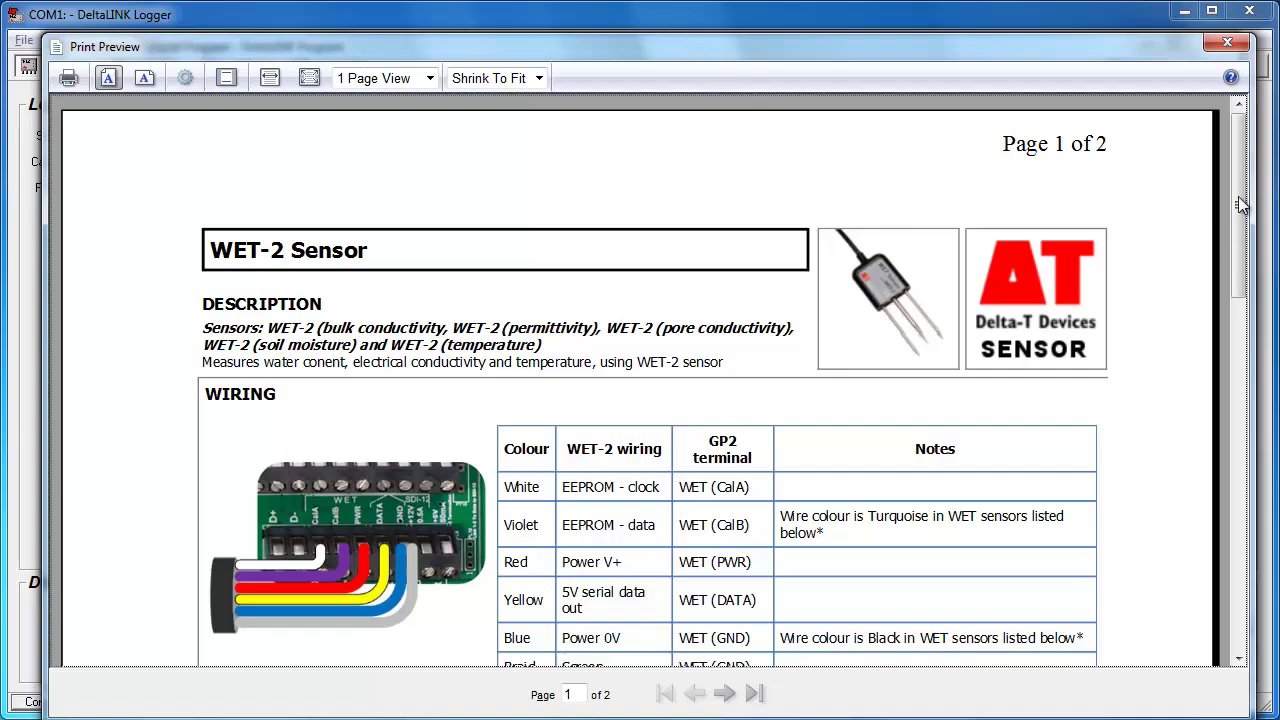
pyautogui.moveTo(1238, 196); pyautogui.dragTo(1237, 141)
pyautogui.click(1227, 42)
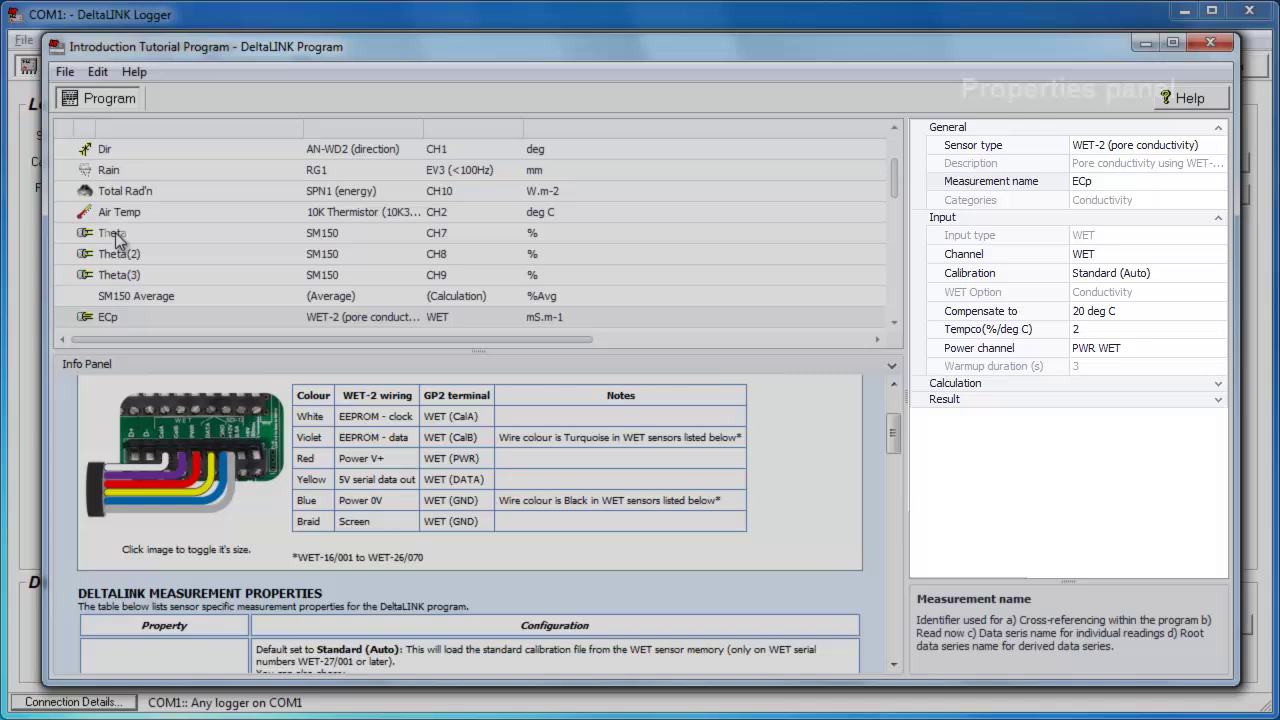
# Rename the Theta measurement on CH7 as Theta(1) and check the error flagged on SM150 Average.
pyautogui.click(112, 233)
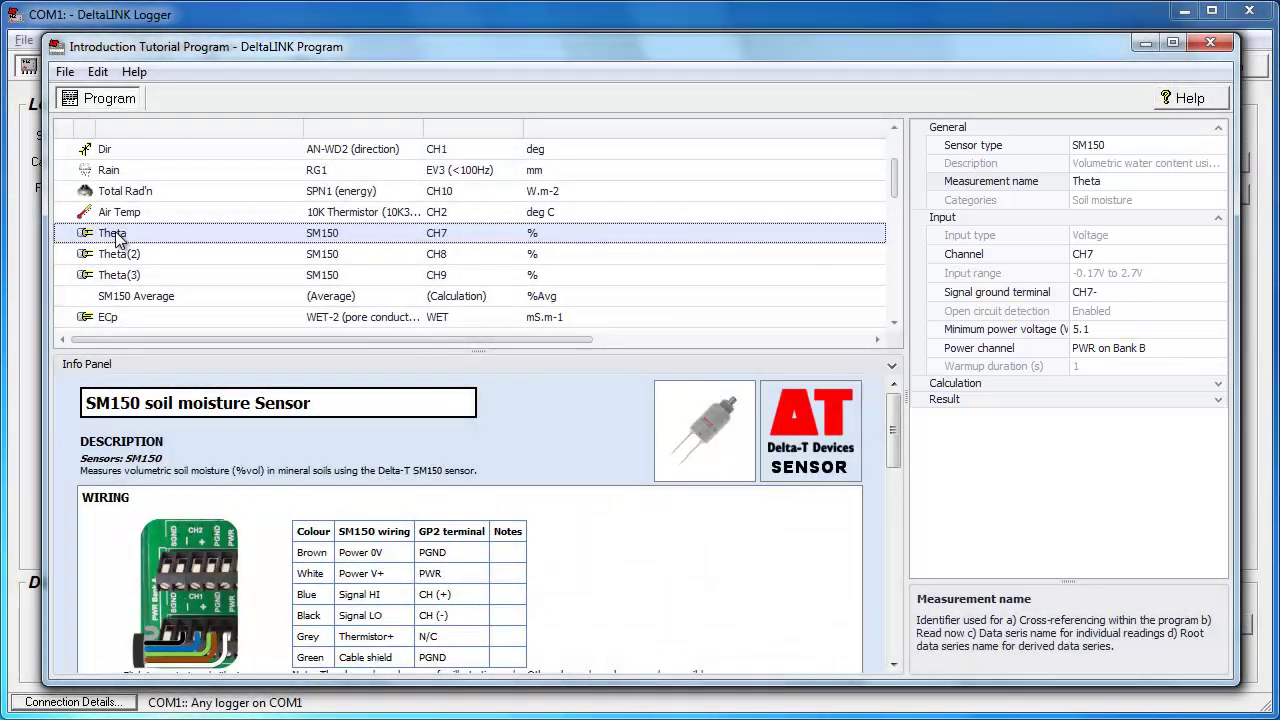
pyautogui.click(1120, 184)
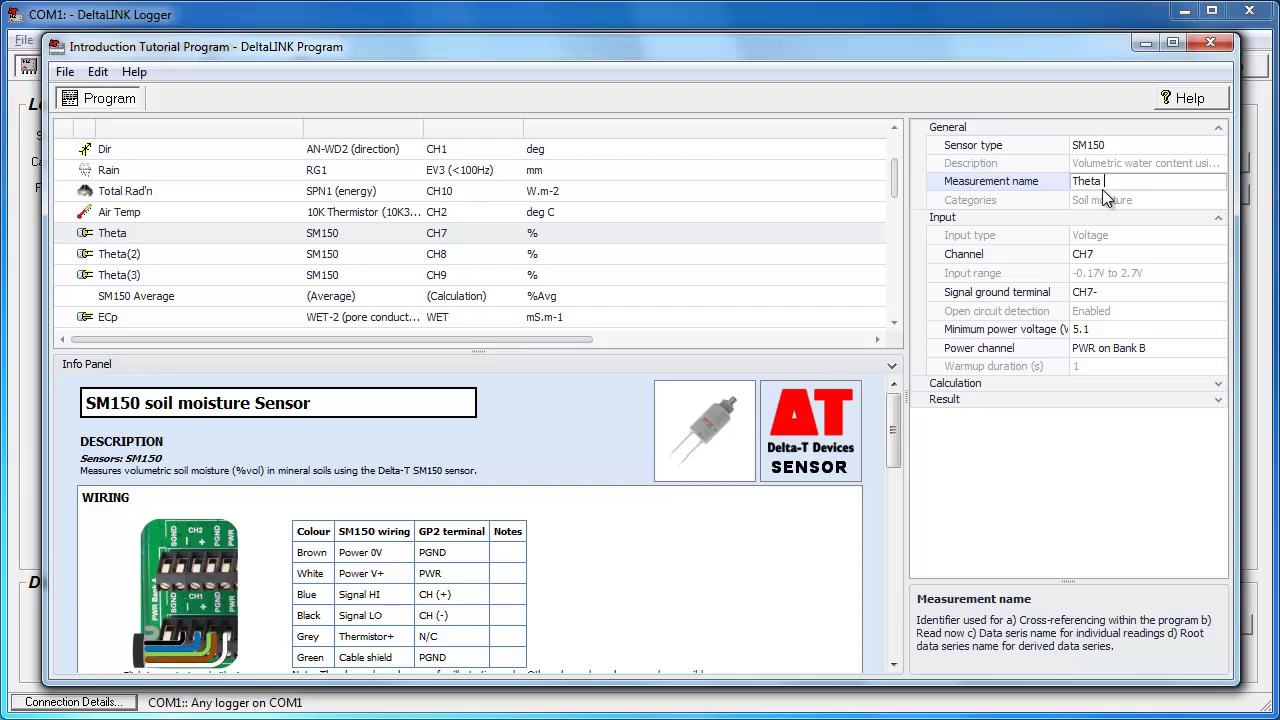
pyautogui.press('BackSpace')
pyautogui.write('a(1)')
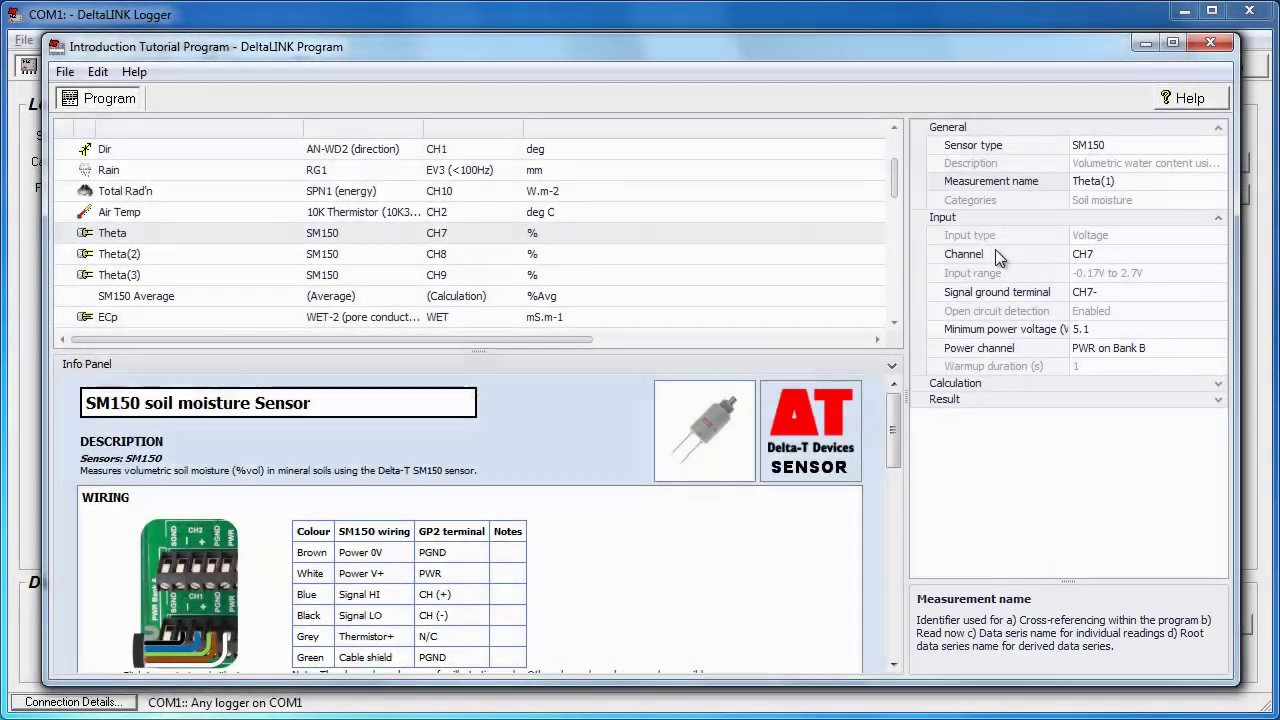
pyautogui.click(995, 255)
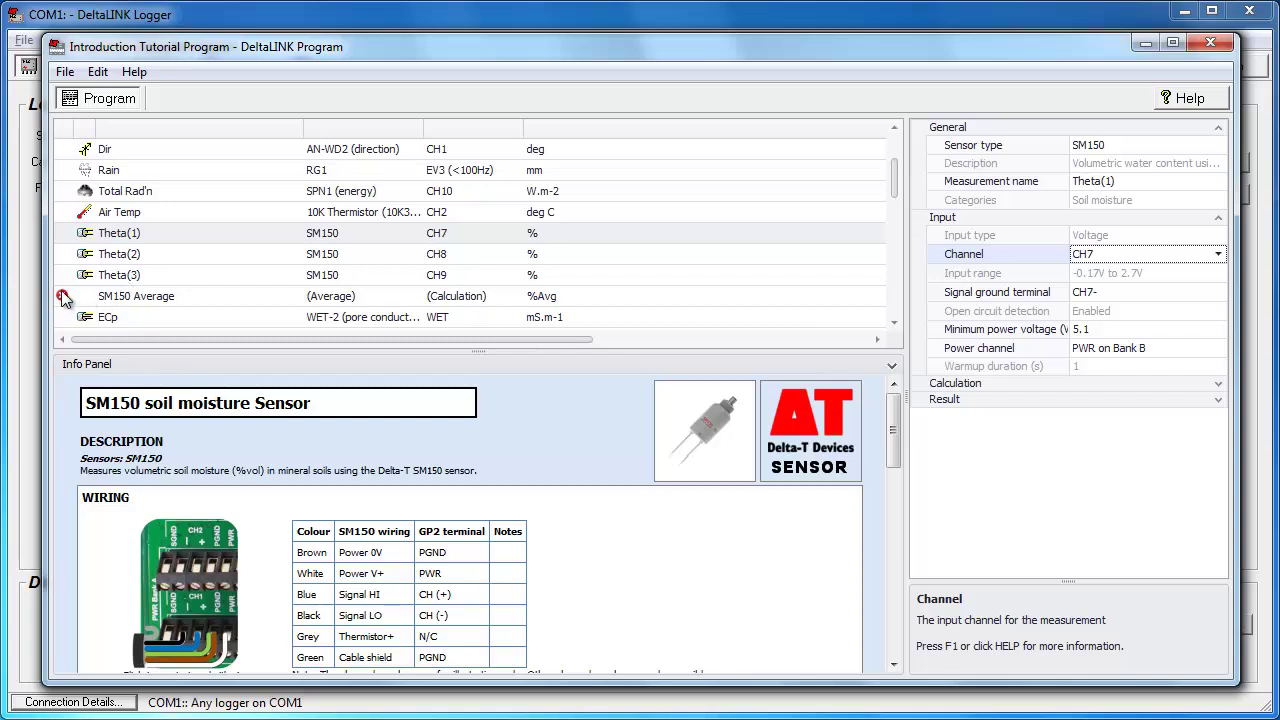
pyautogui.moveTo(63, 298)
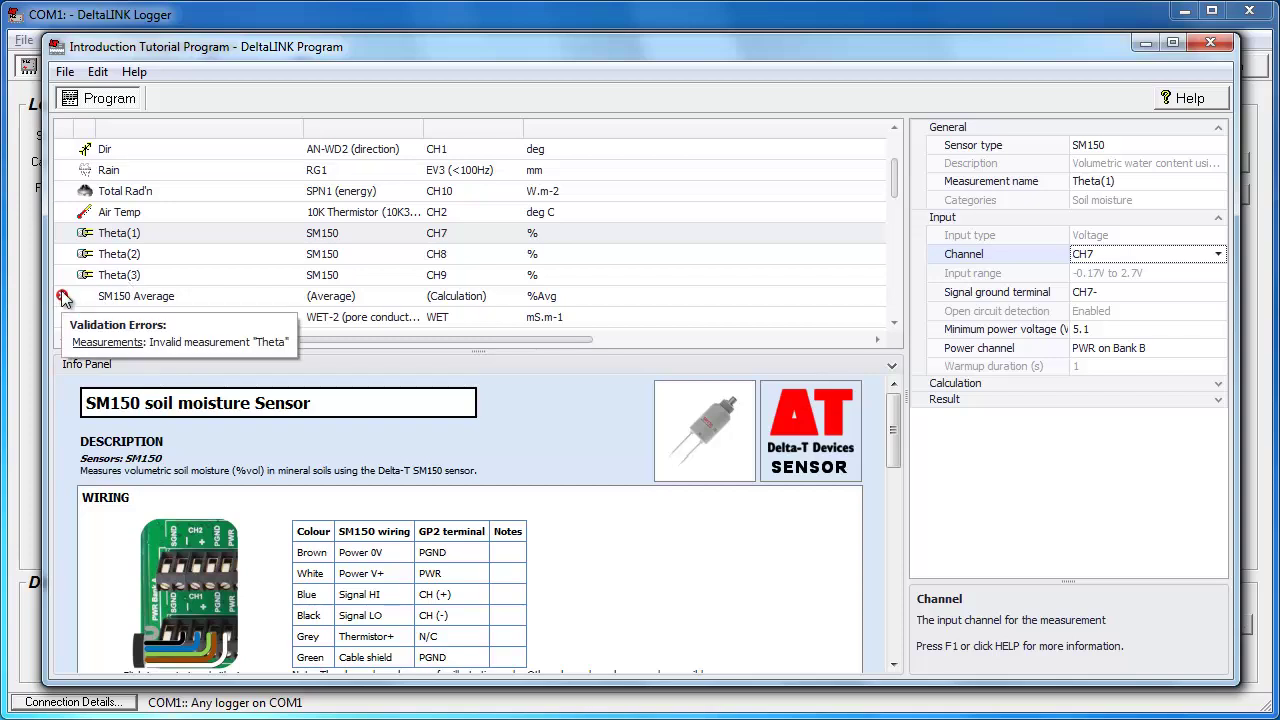
# Include Theta(1) in the measurements used by the SM150 Average calculation.
pyautogui.click(128, 299)
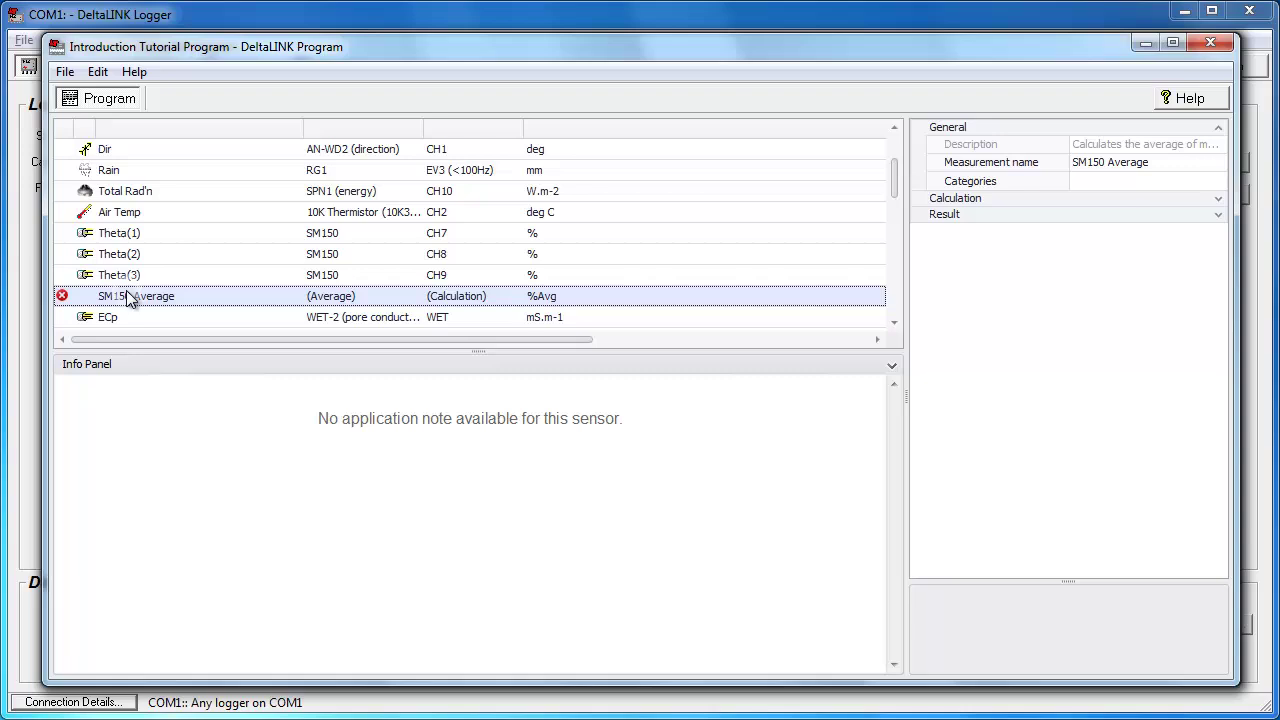
pyautogui.click(1218, 198)
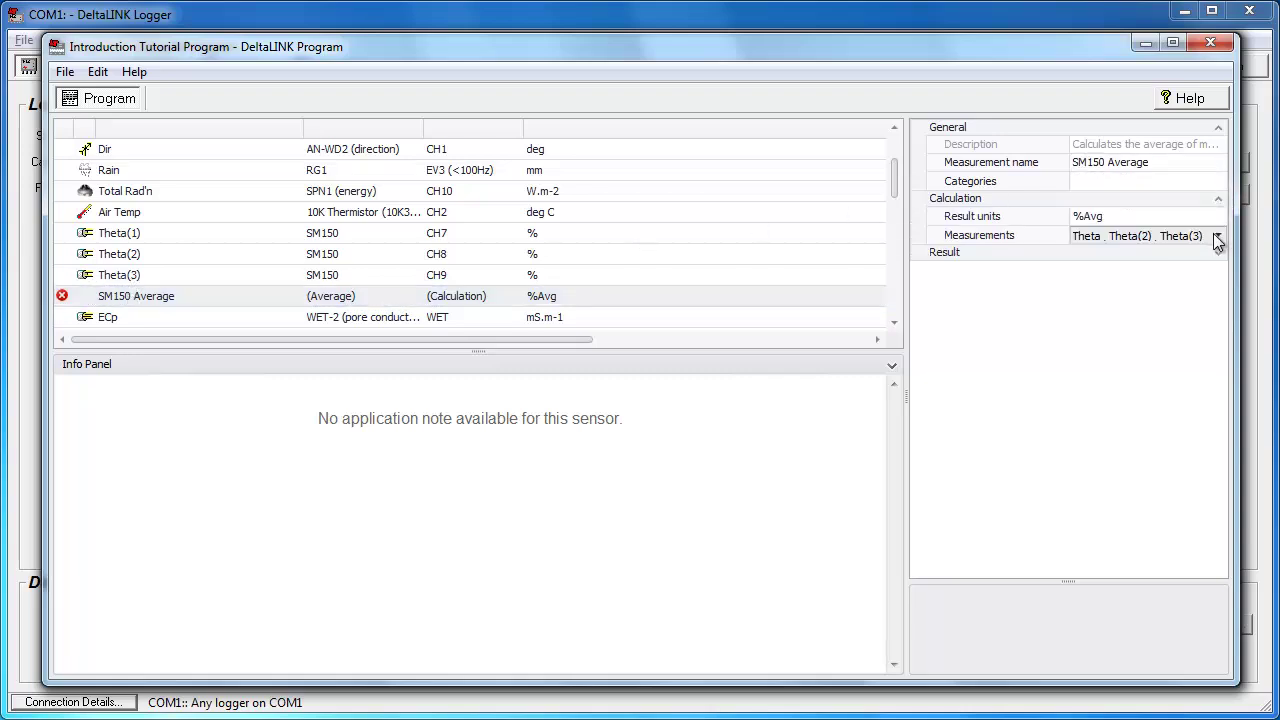
pyautogui.click(1218, 236)
pyautogui.click(1082, 372)
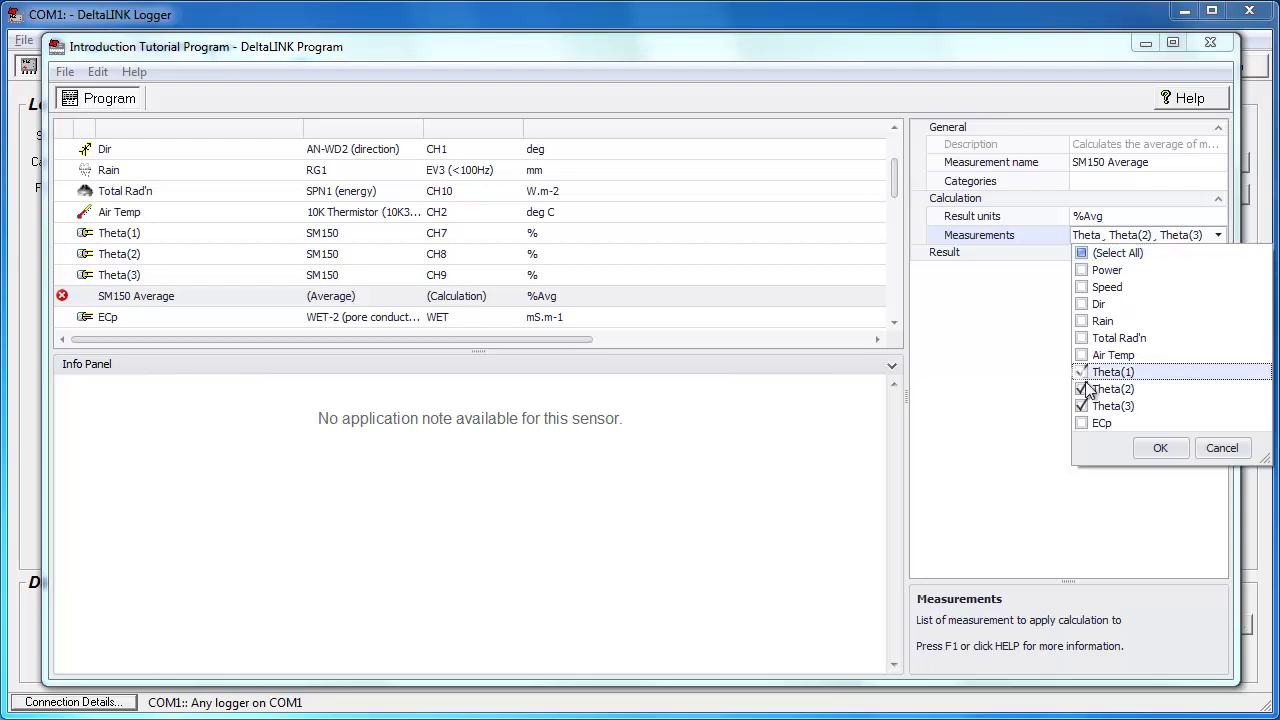
pyautogui.click(1155, 448)
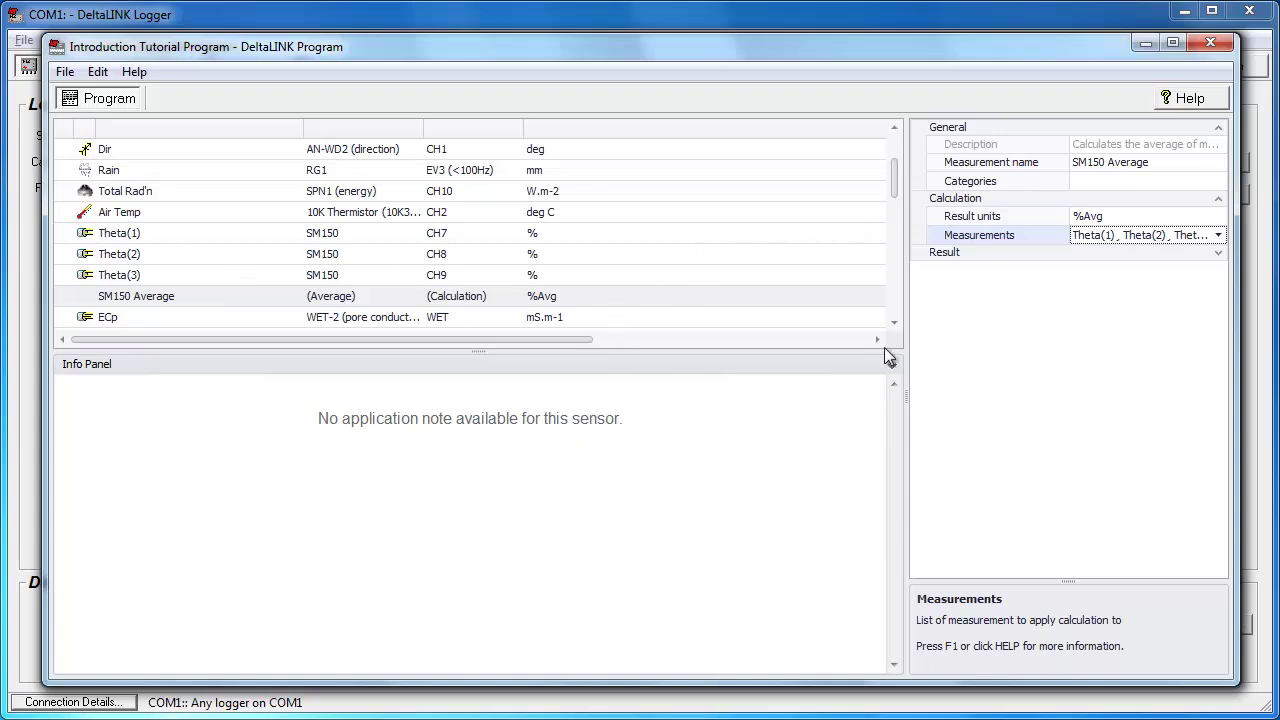
# Consult the Measurements list help topic for the Theta(2) measurement and close it.
pyautogui.click(194, 250)
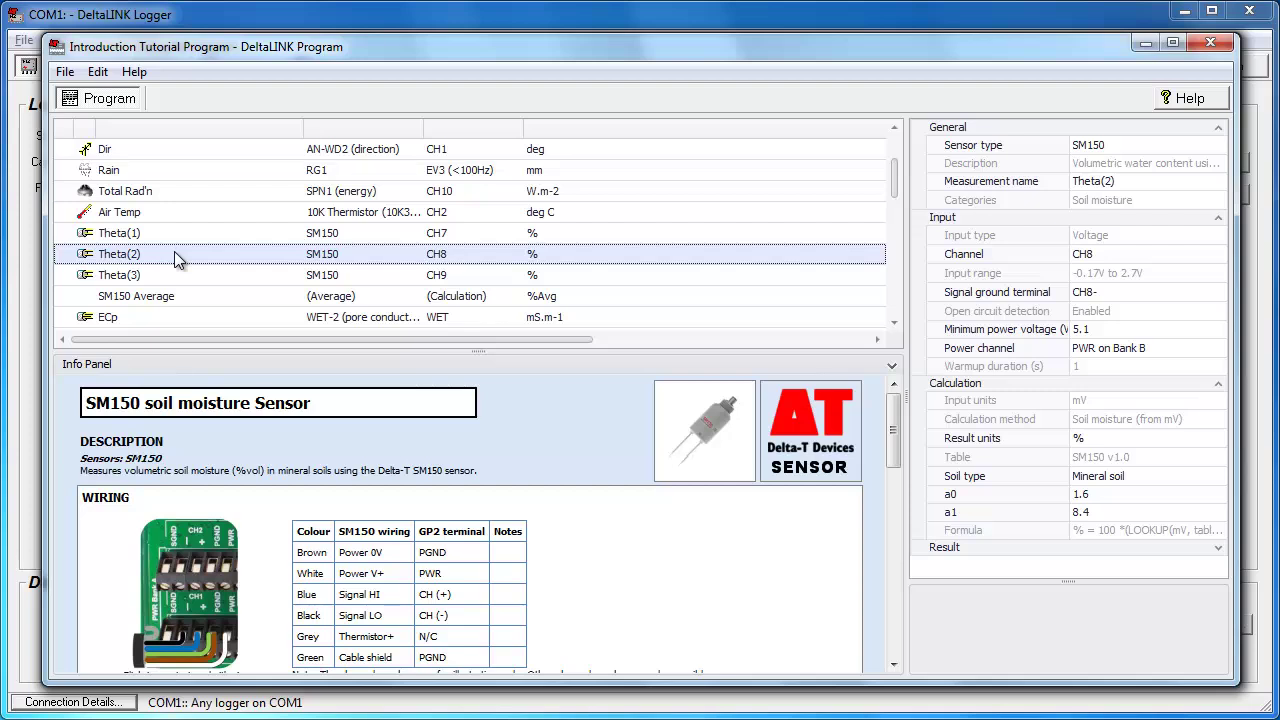
pyautogui.click(1178, 99)
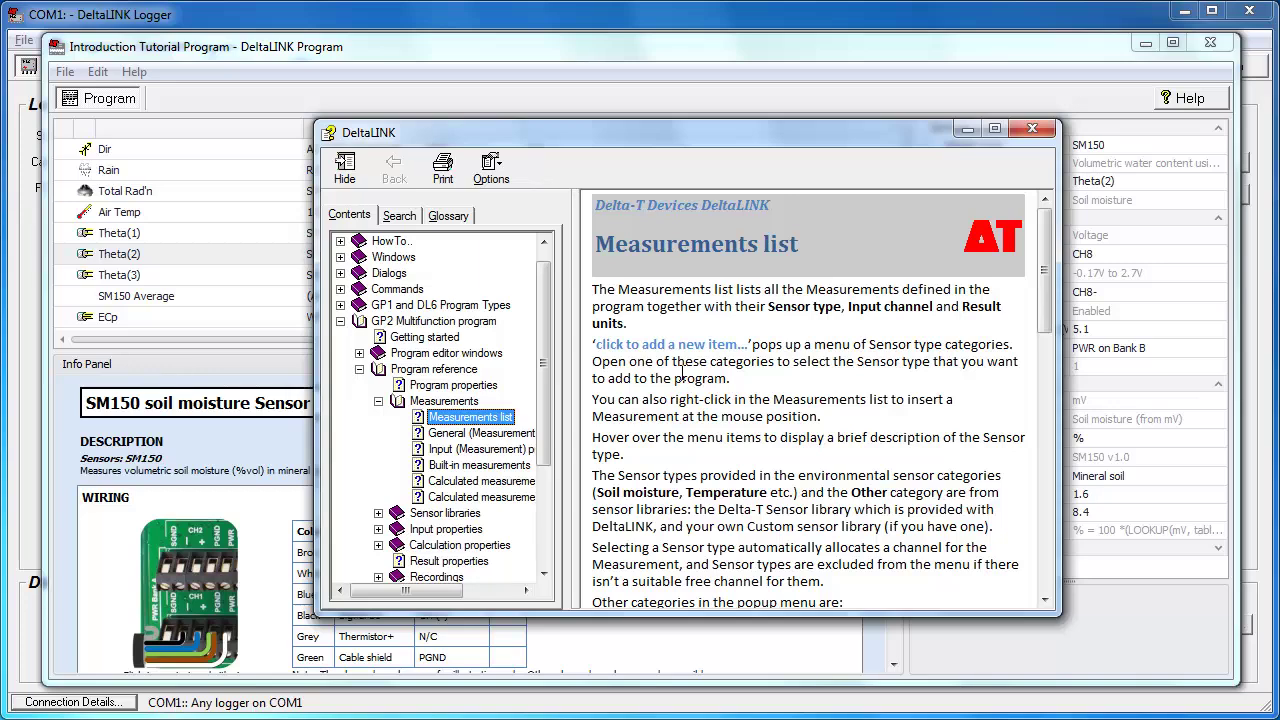
pyautogui.click(1043, 131)
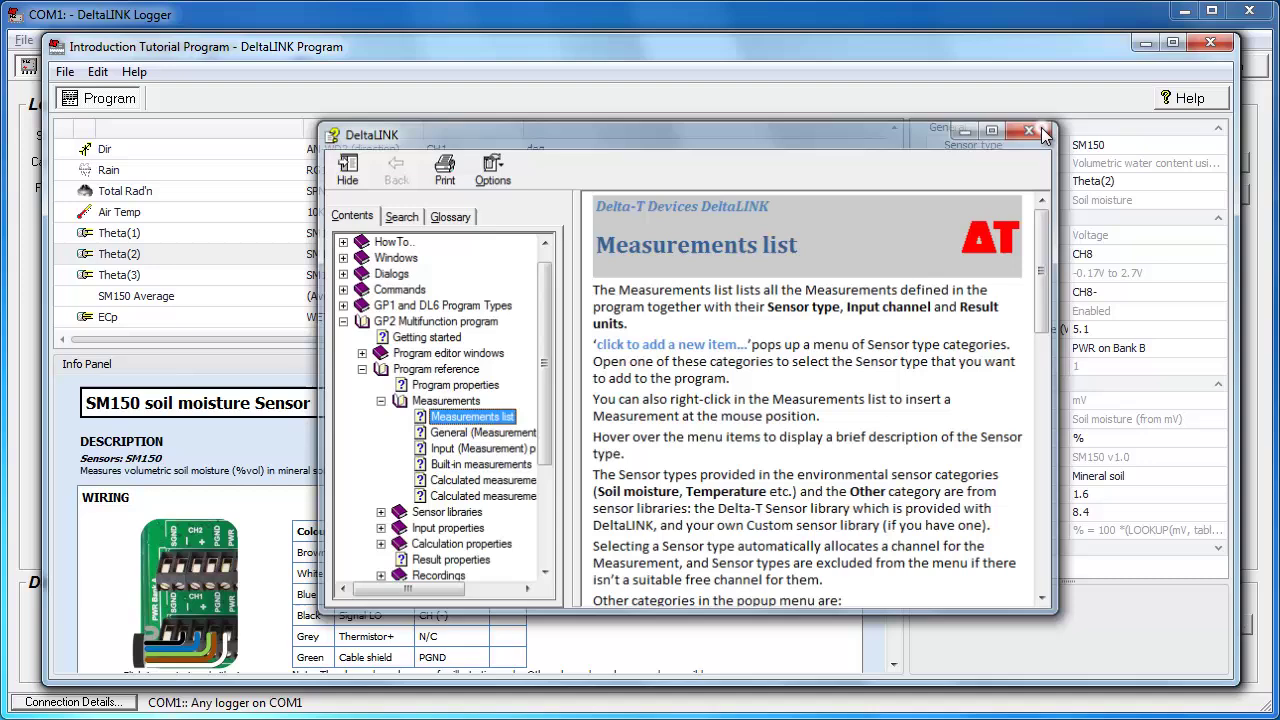
# Open context help for Theta(2)'s Signal ground terminal, enlarge the window, read through Voltage (Input) properties, and close it.
pyautogui.click(1003, 295)
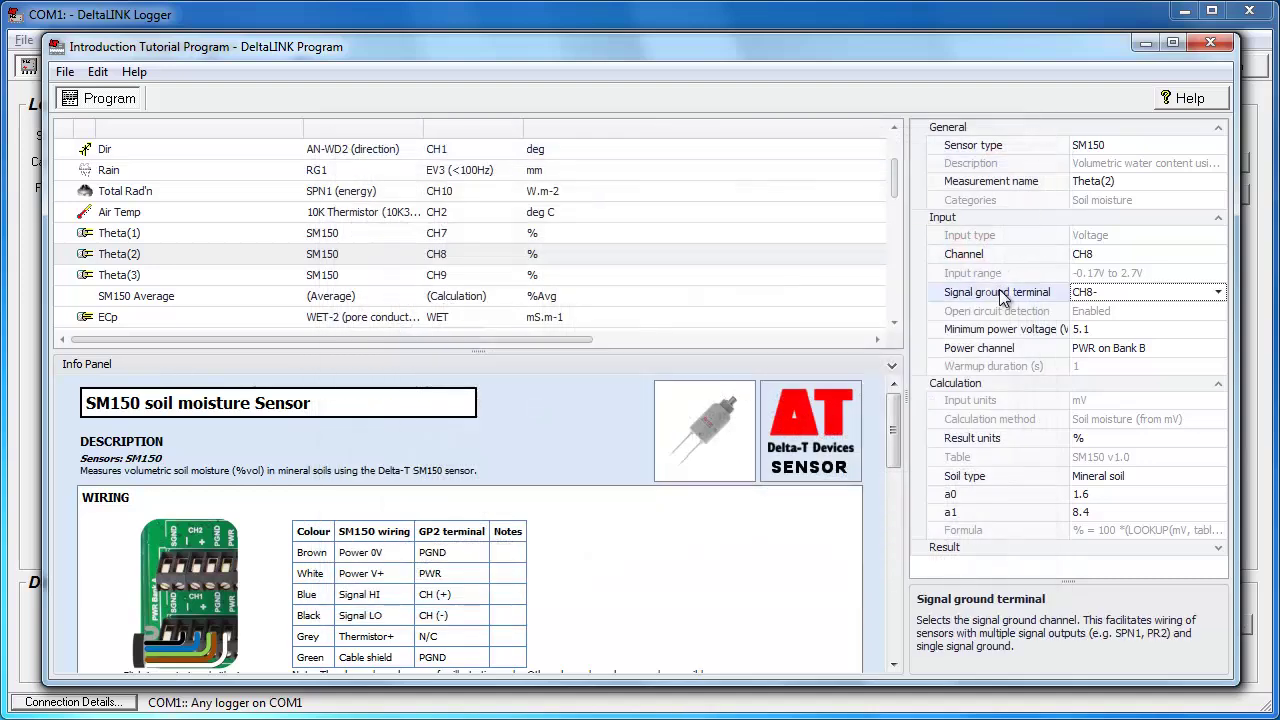
pyautogui.press('F1')
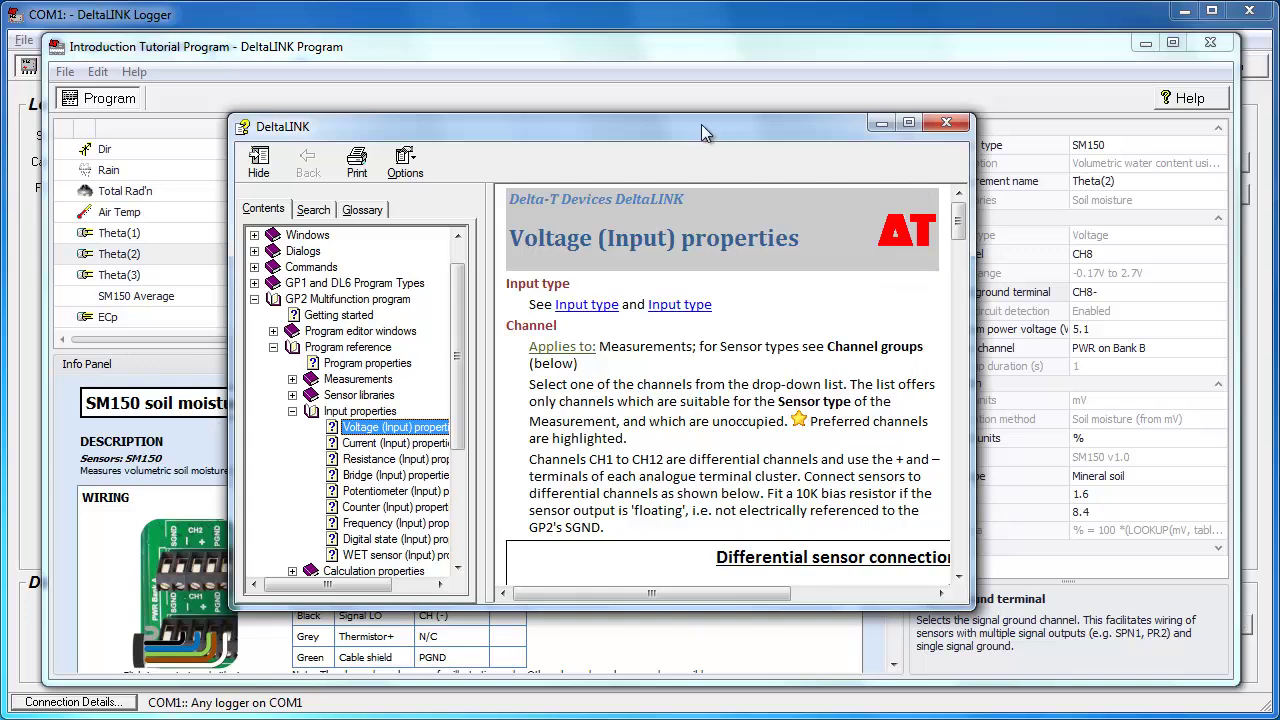
pyautogui.moveTo(680, 130); pyautogui.dragTo(470, 28)
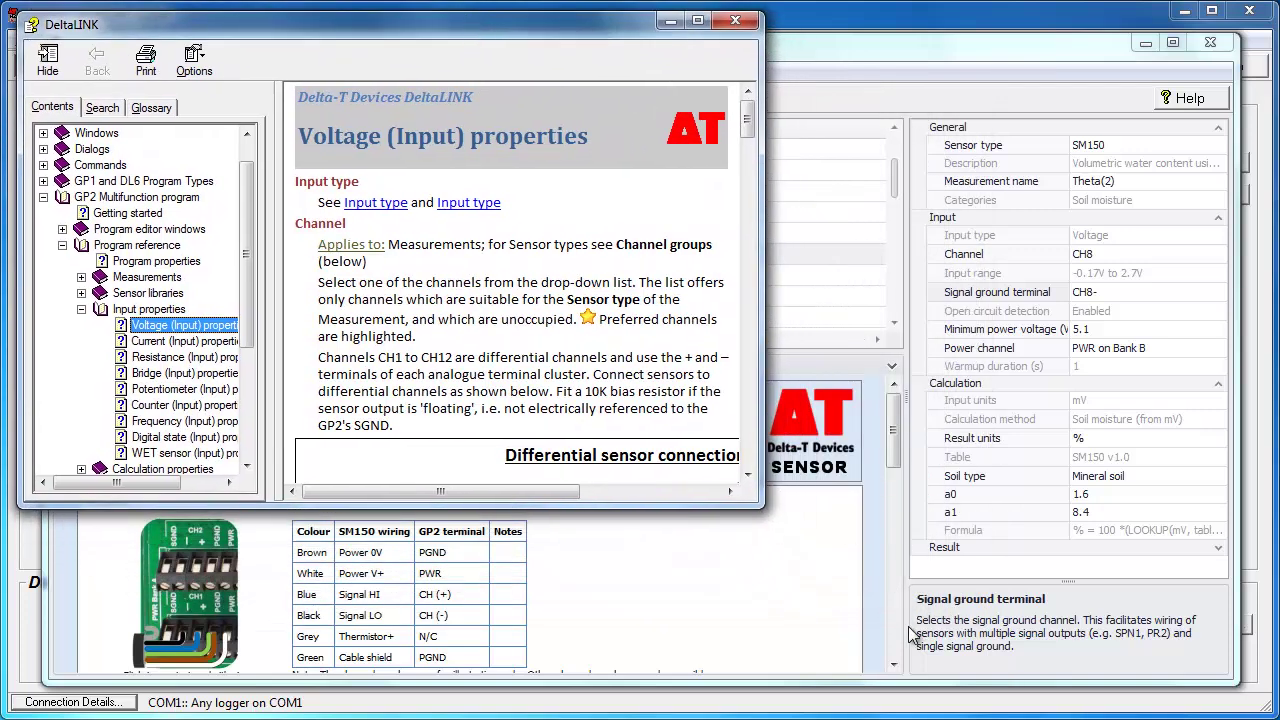
pyautogui.moveTo(763, 496); pyautogui.dragTo(1279, 717)
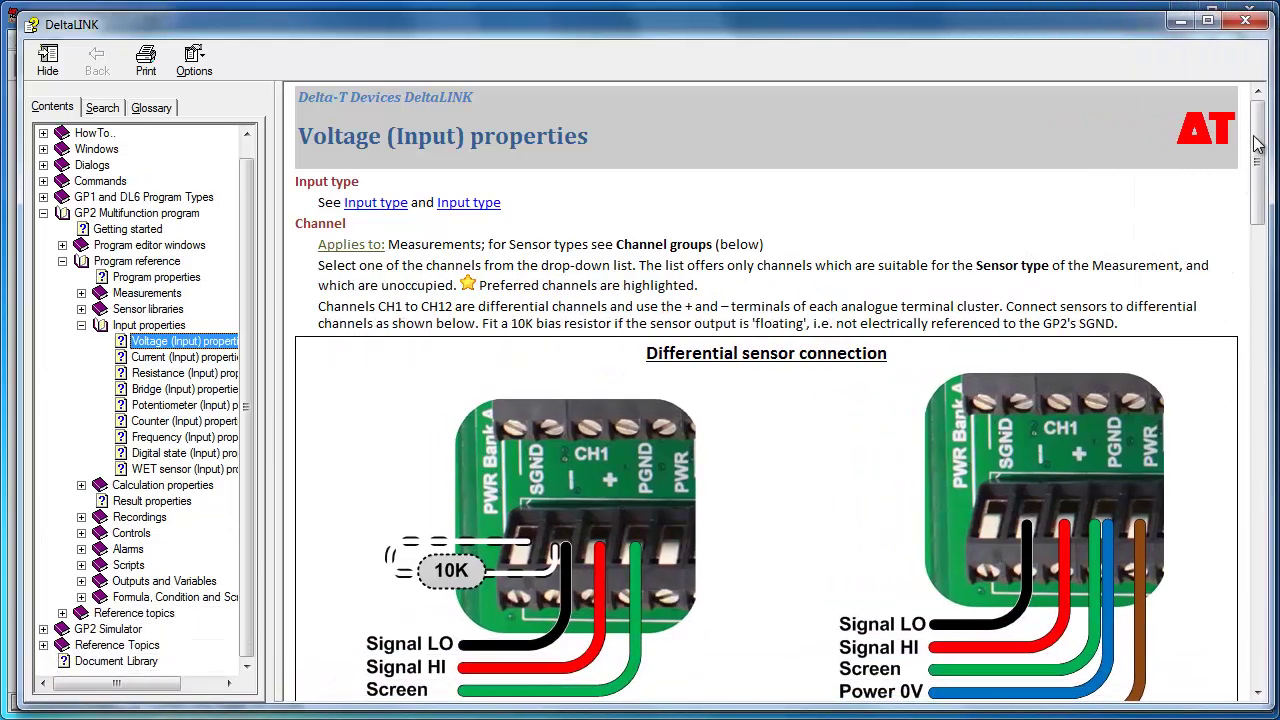
pyautogui.moveTo(1258, 143); pyautogui.dragTo(1255, 262)
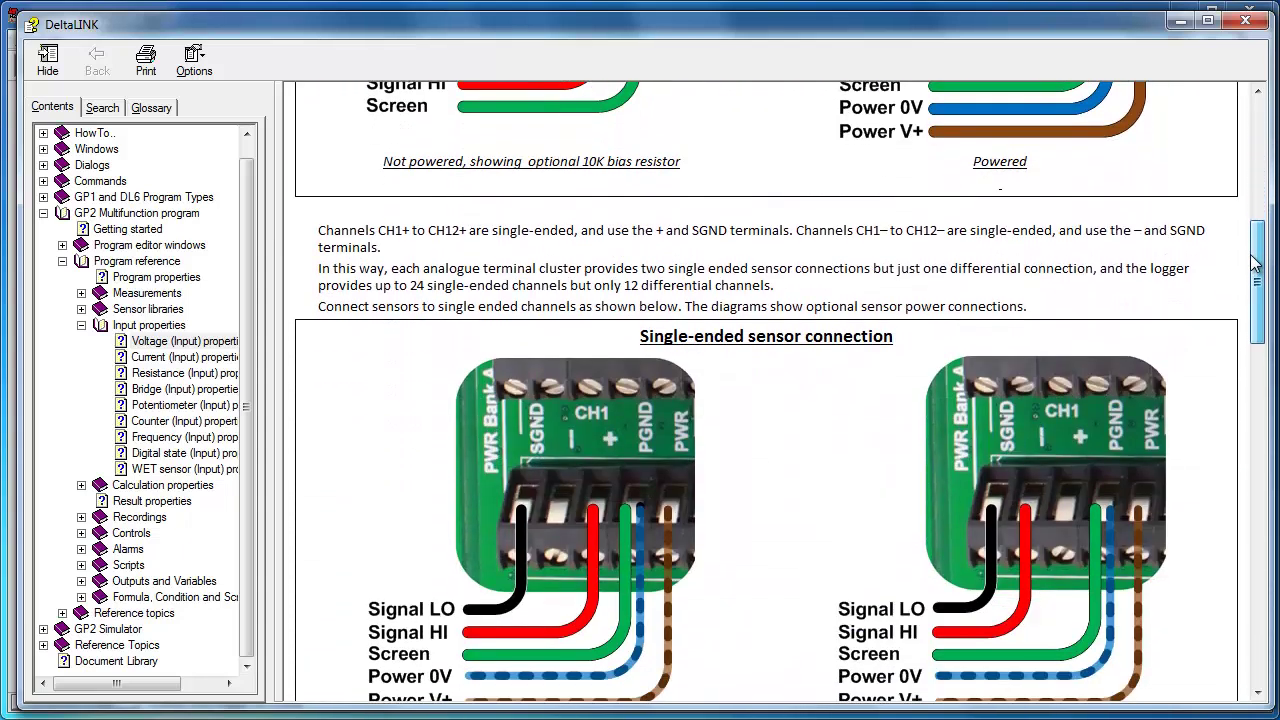
pyautogui.scroll(-10, 1255, 262)
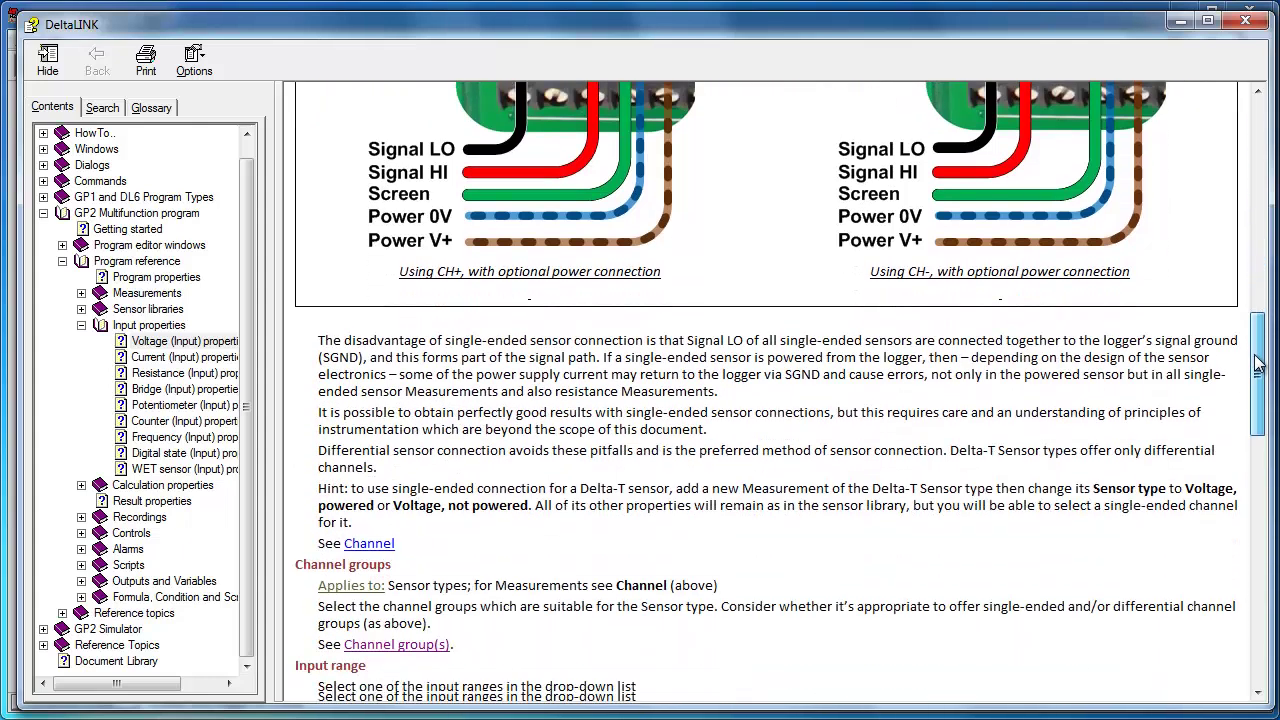
pyautogui.click(1246, 22)
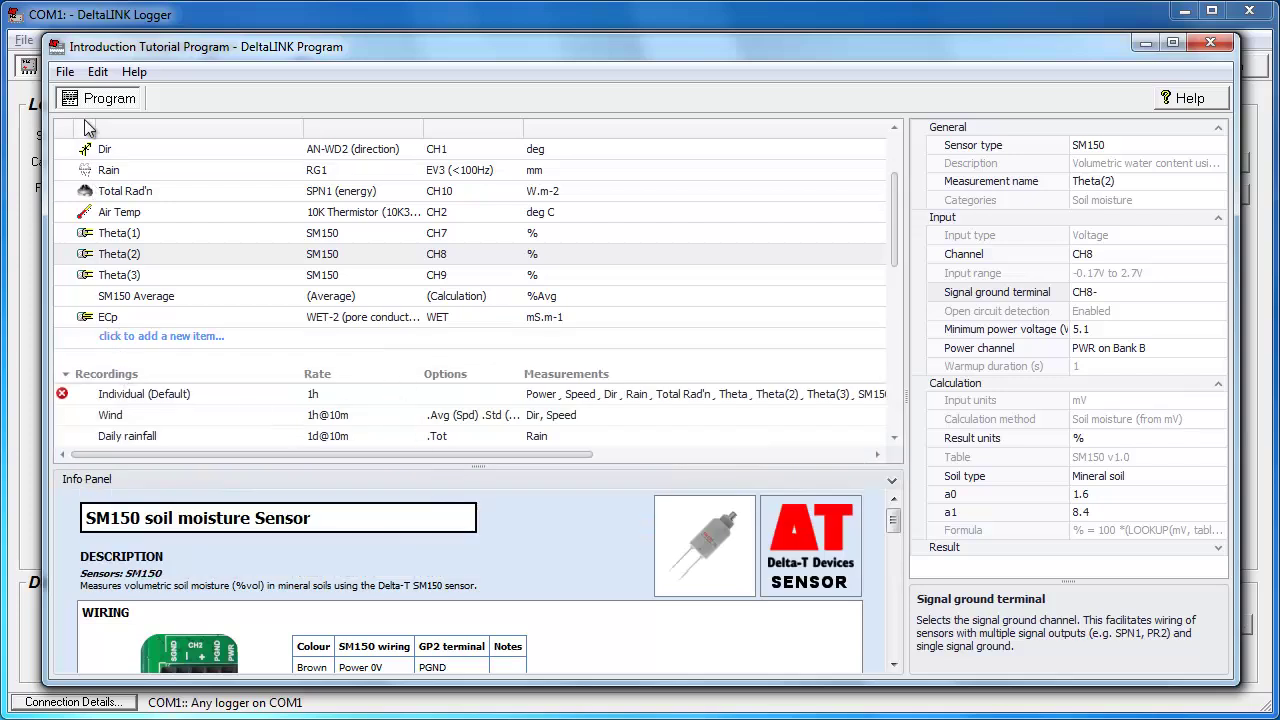
# Try to save the program and dismiss the resulting message.
pyautogui.click(64, 72)
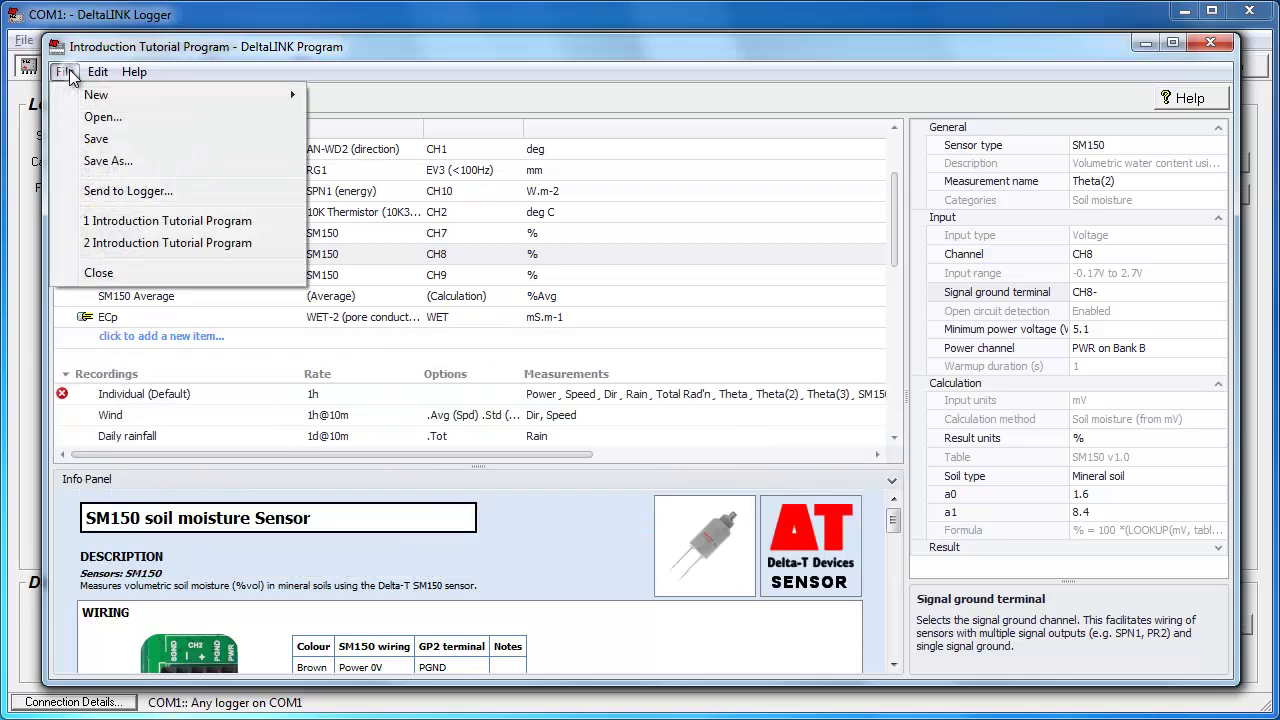
pyautogui.click(104, 144)
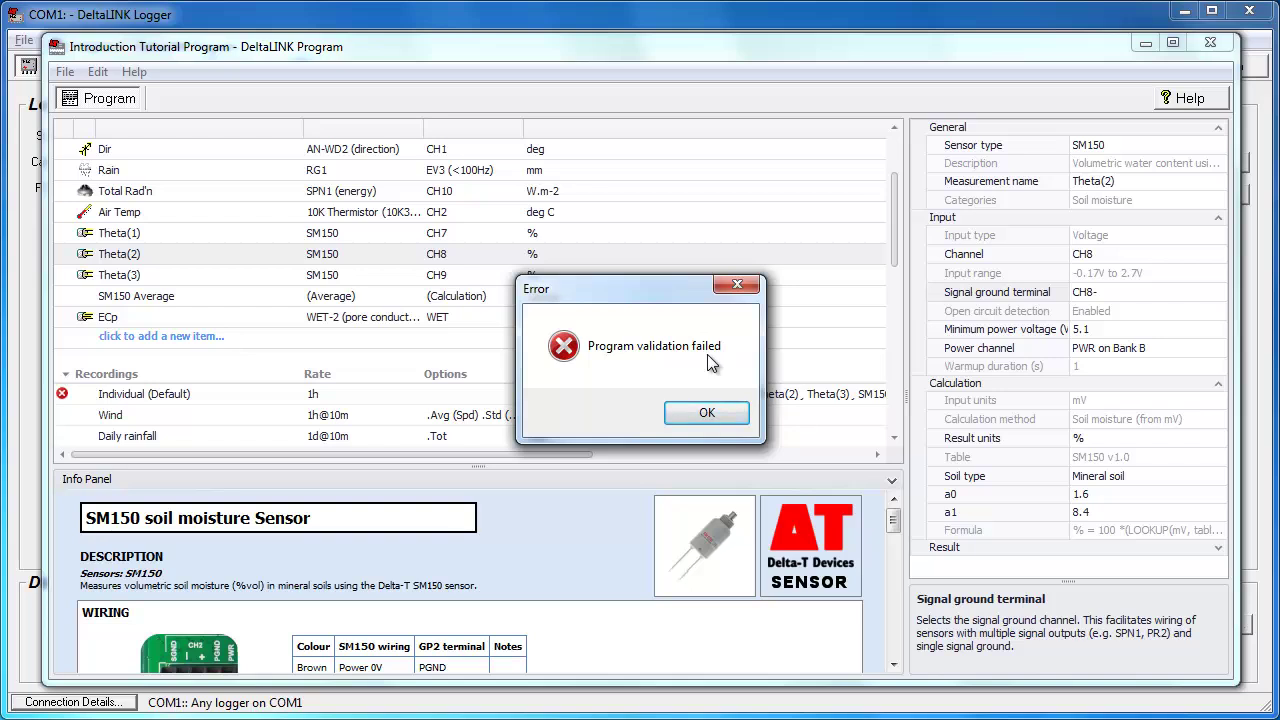
pyautogui.click(707, 413)
# Include Theta(1) in the recorded measurements of the Individual (Default) recording.
pyautogui.moveTo(63, 399)
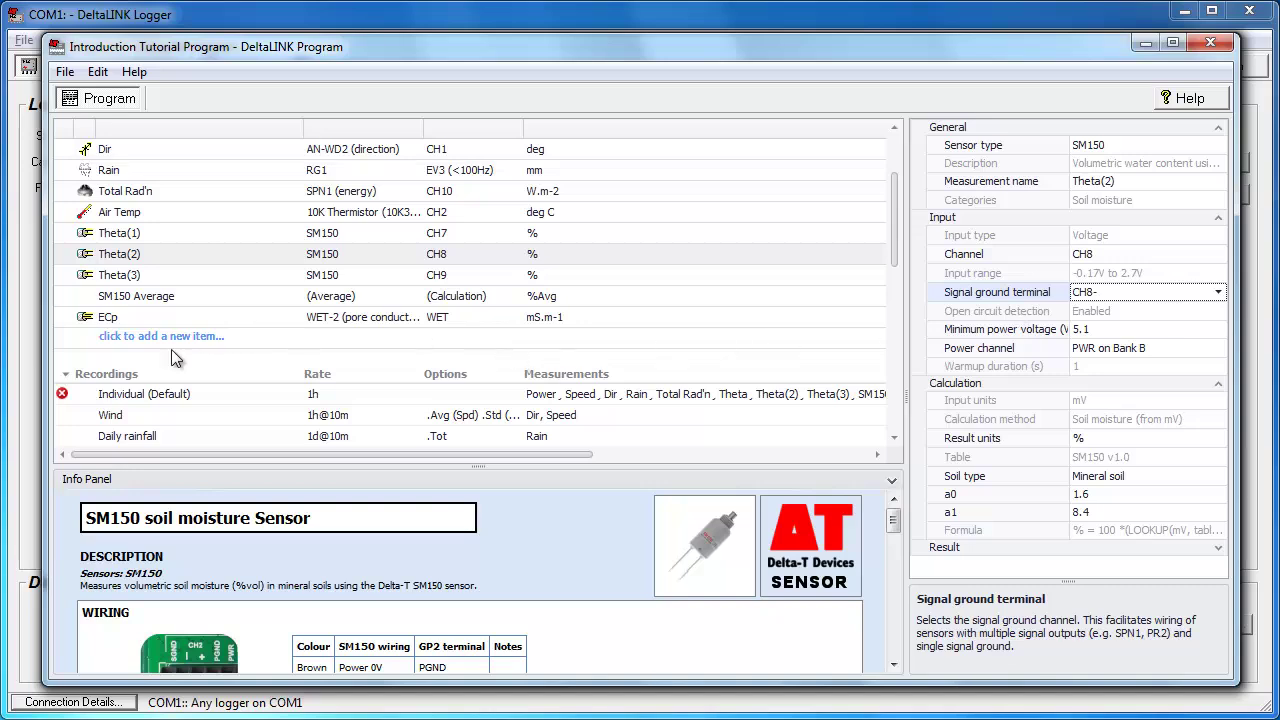
pyautogui.click(138, 394)
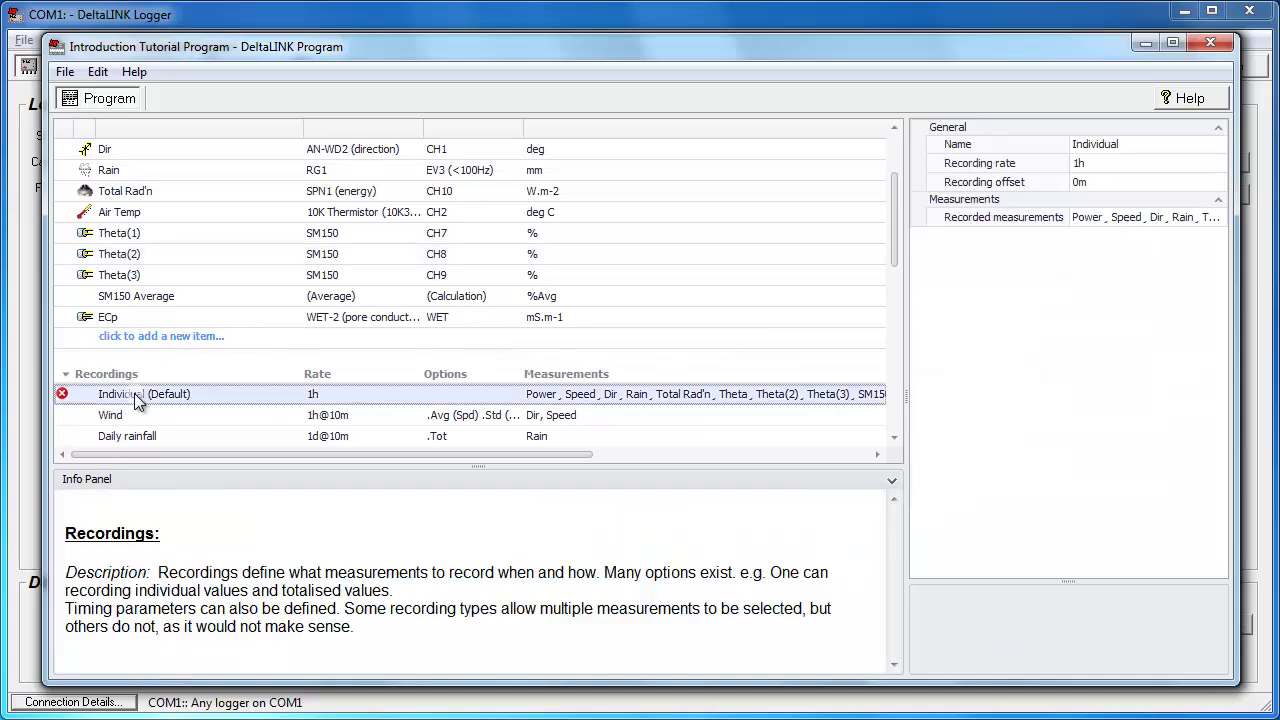
pyautogui.click(1221, 220)
pyautogui.click(1219, 217)
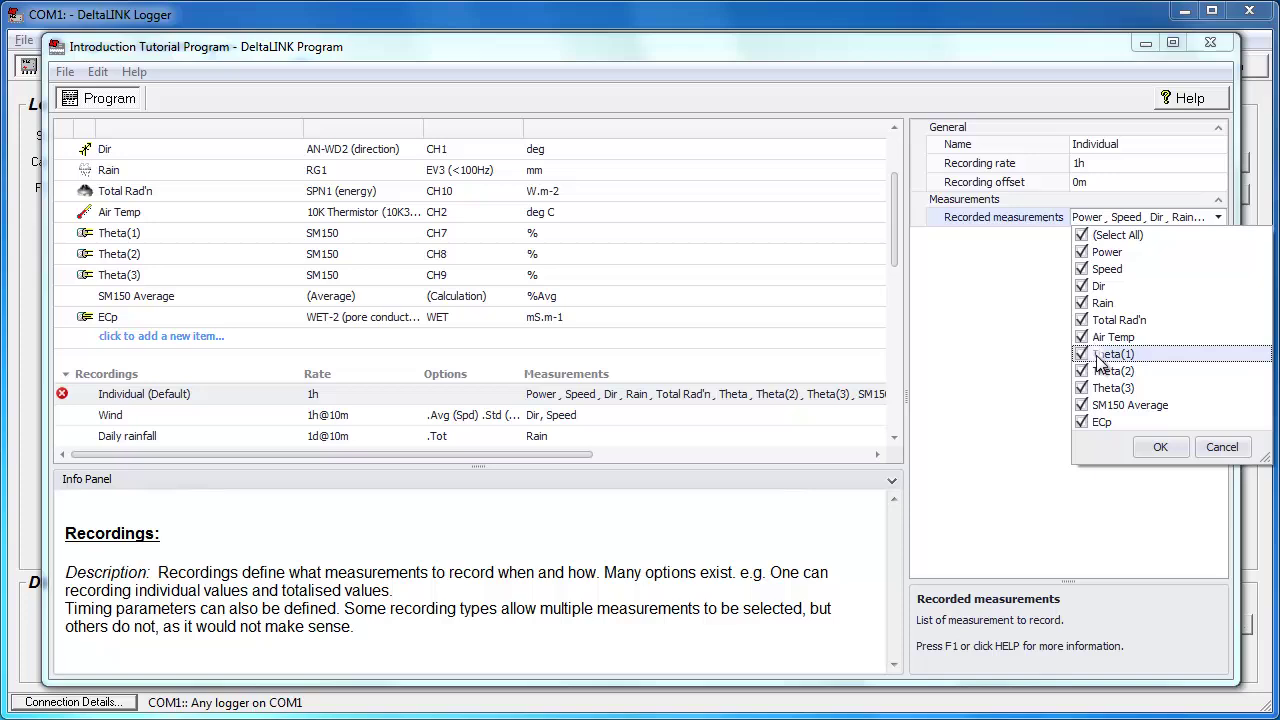
pyautogui.click(1164, 449)
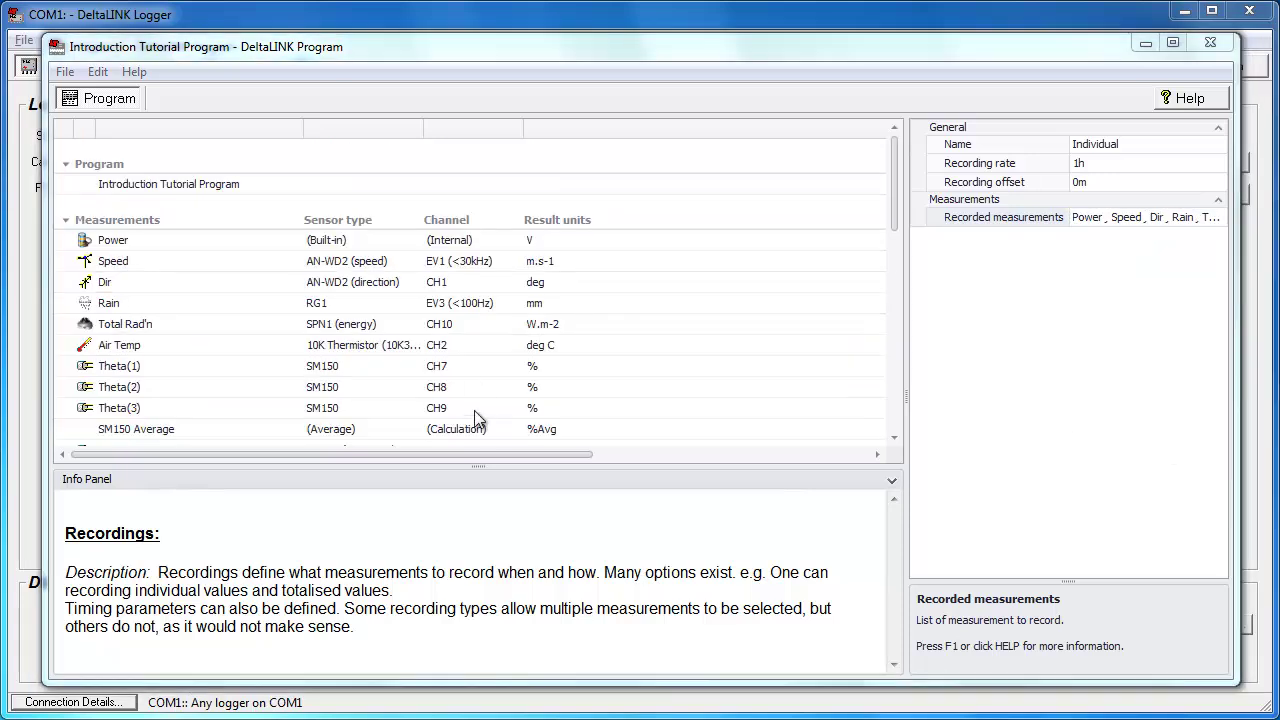
# Save the program under the new file name "Introduction Tutorial Program - modified", then close the empty Program2 without saving it.
pyautogui.click(65, 73)
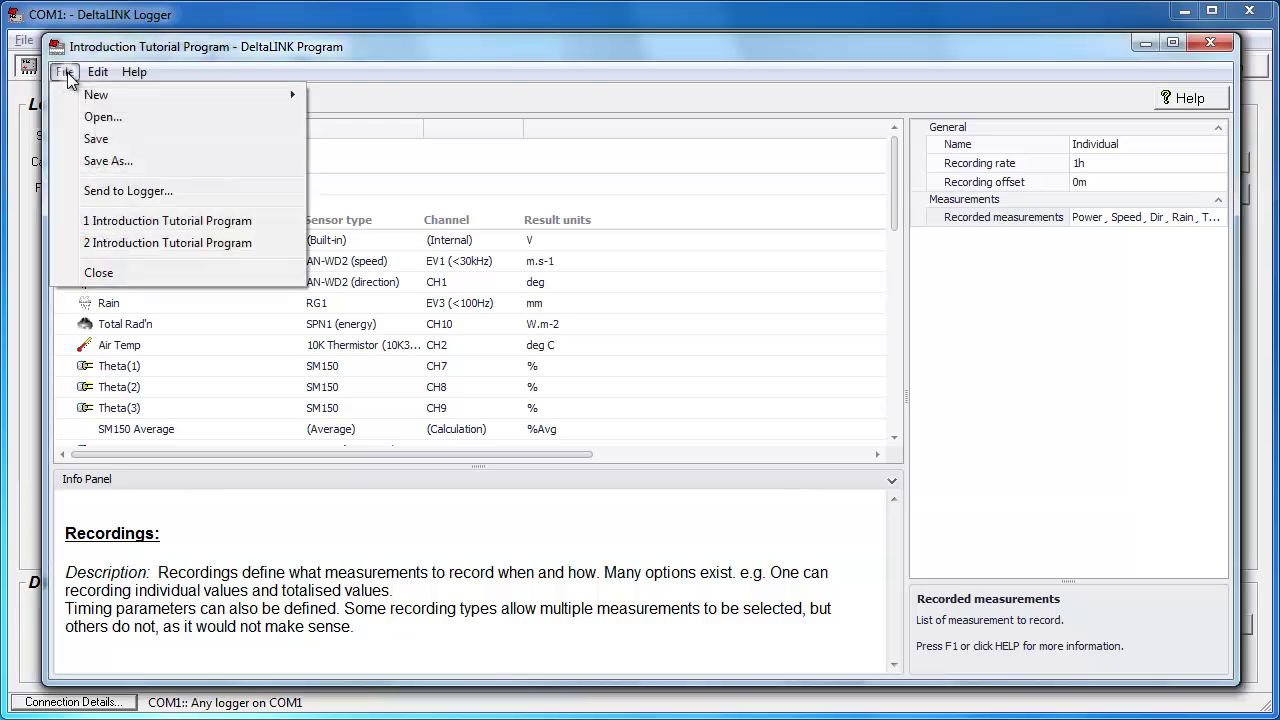
pyautogui.click(87, 166)
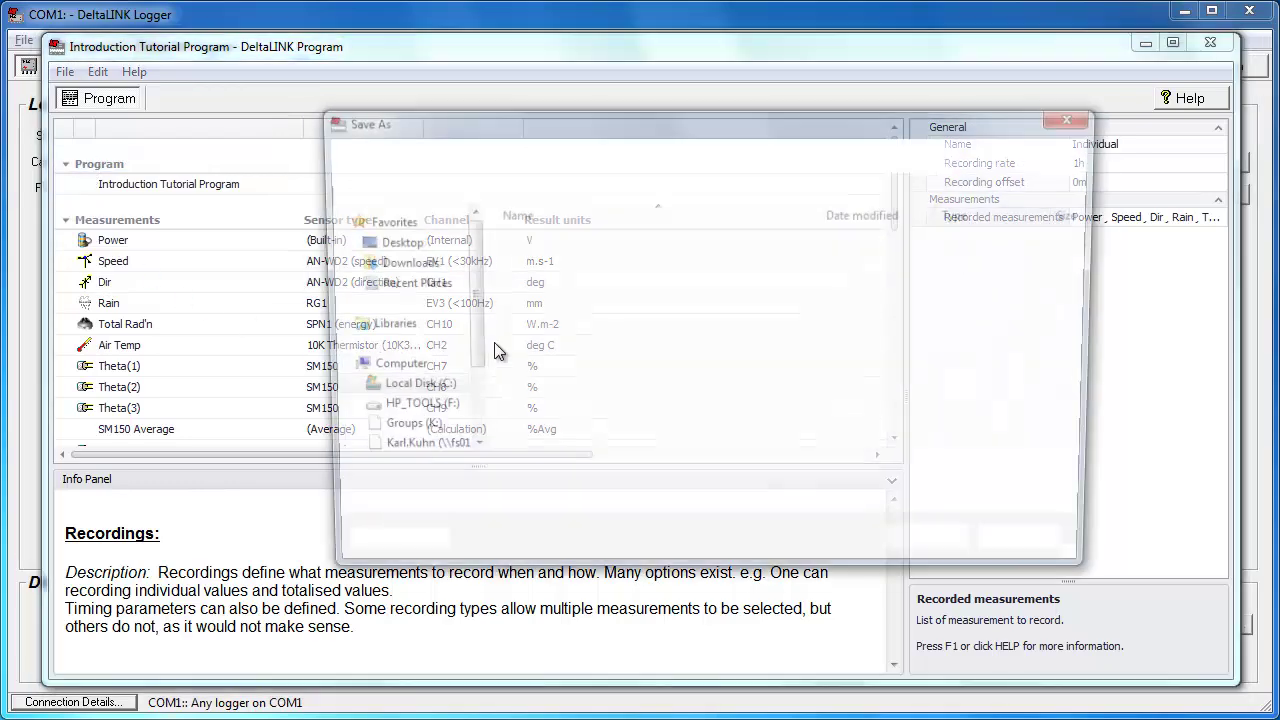
pyautogui.click(620, 490)
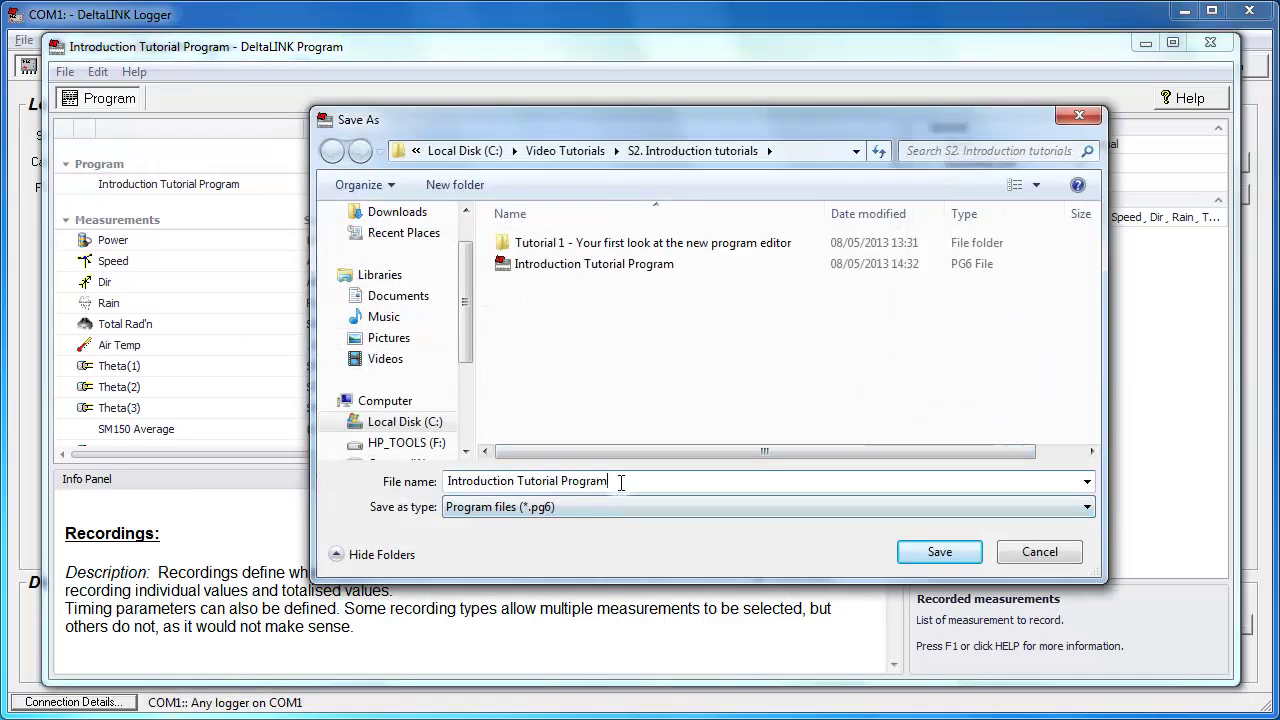
pyautogui.write('- modified')
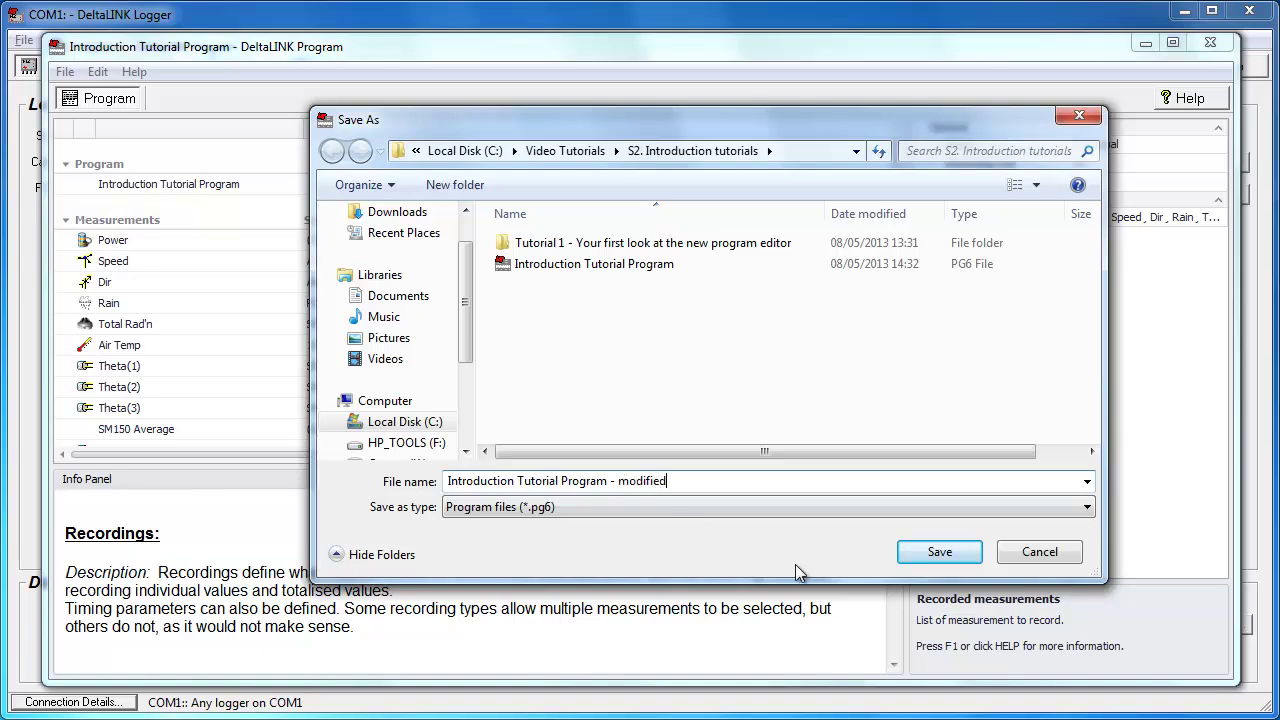
pyautogui.click(968, 558)
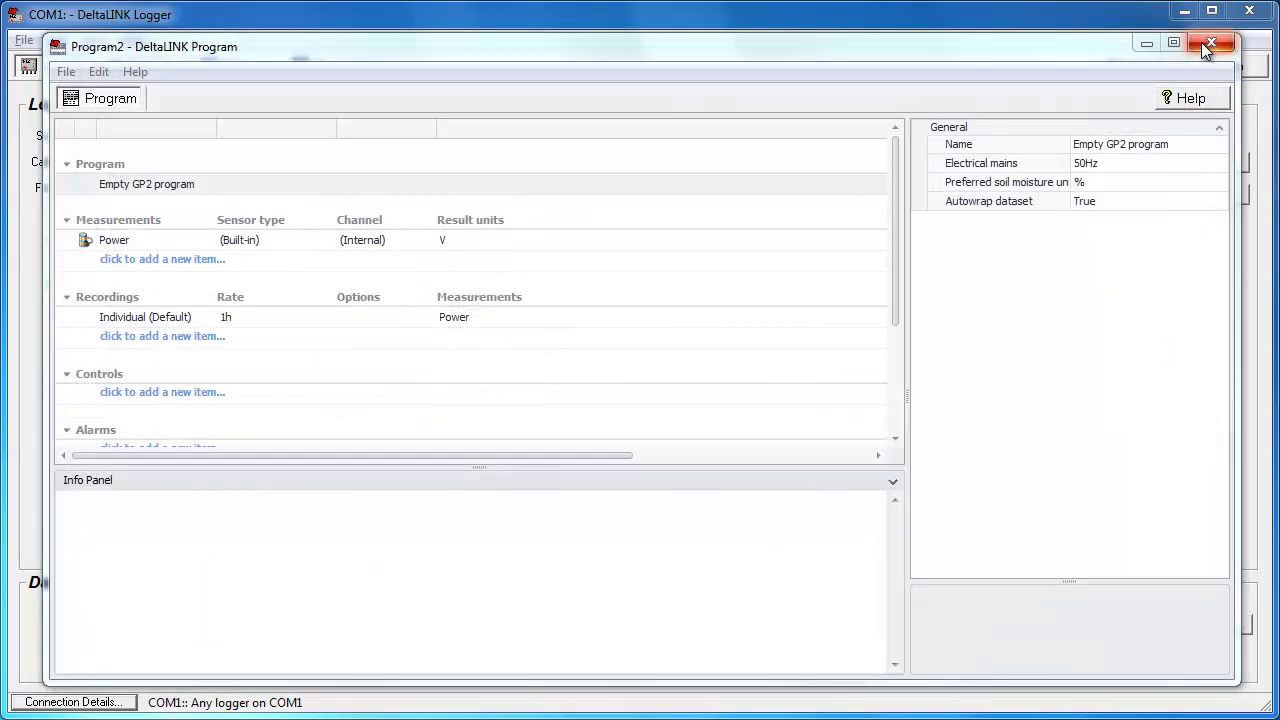
pyautogui.click(1201, 42)
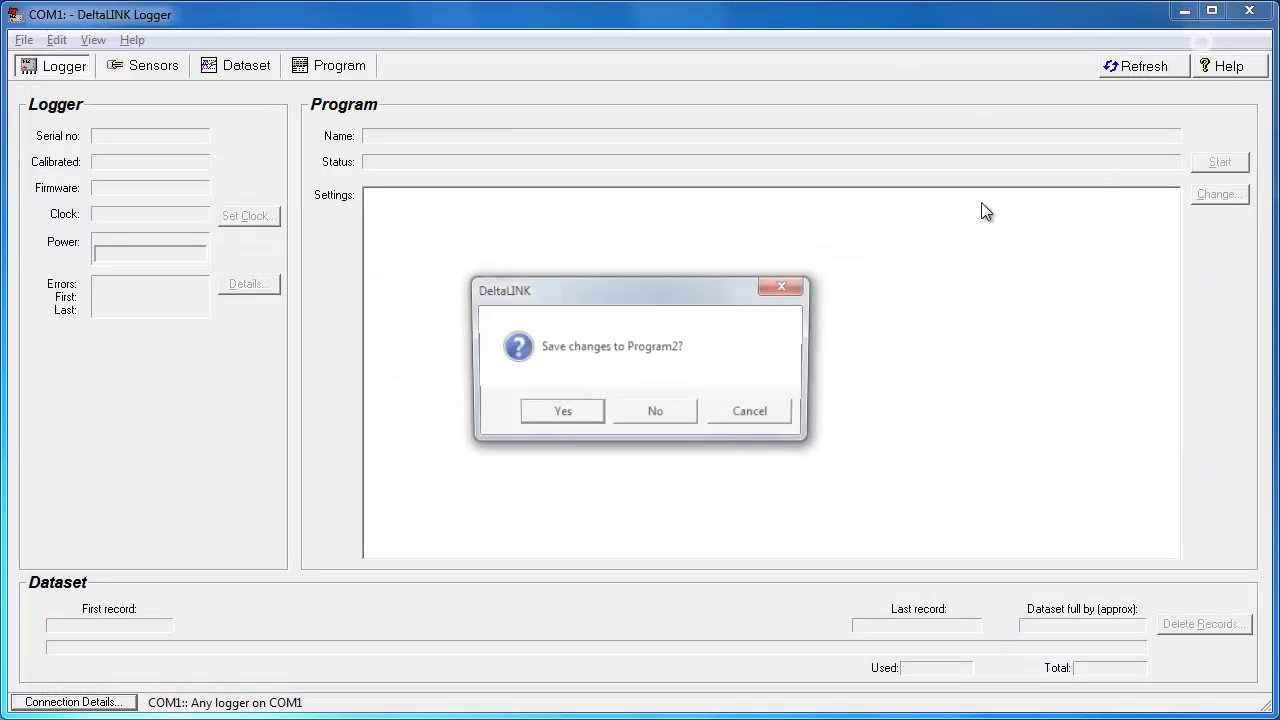
pyautogui.click(655, 414)
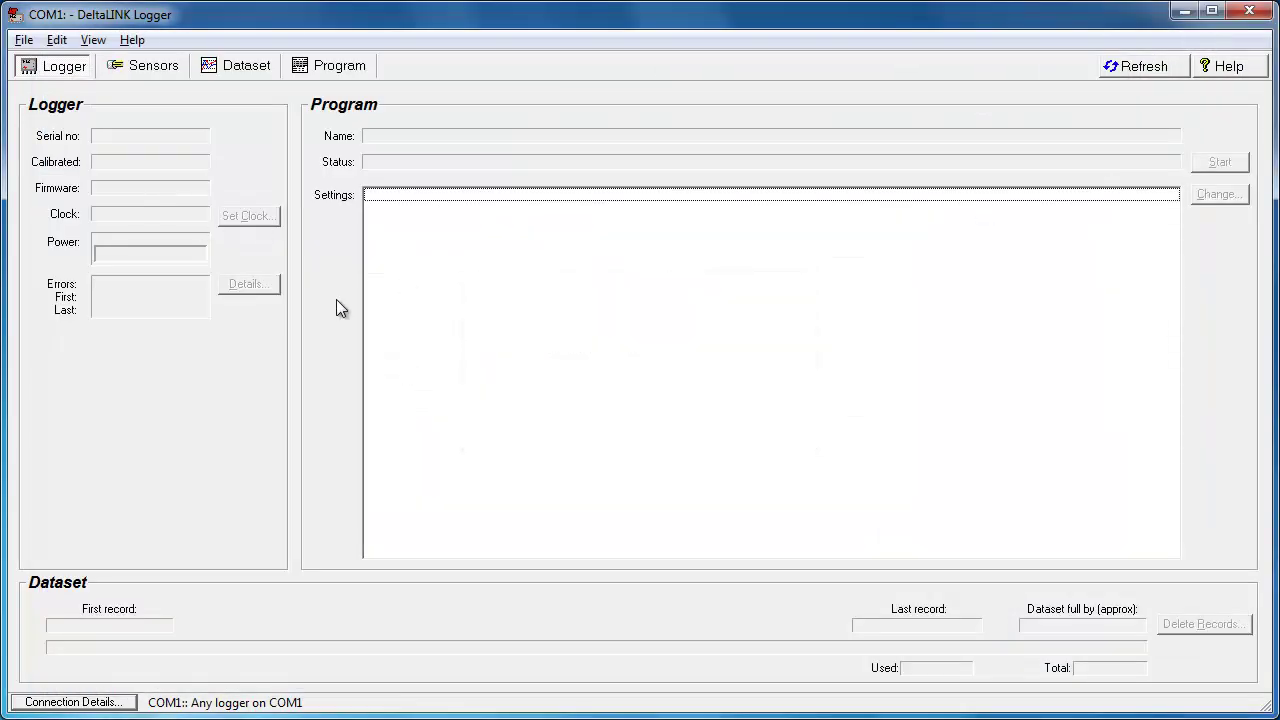
# Open the program file "Introduction Tutorial Program - modified" from the logger window and move its window fully into view.
pyautogui.click(23, 40)
pyautogui.click(44, 86)
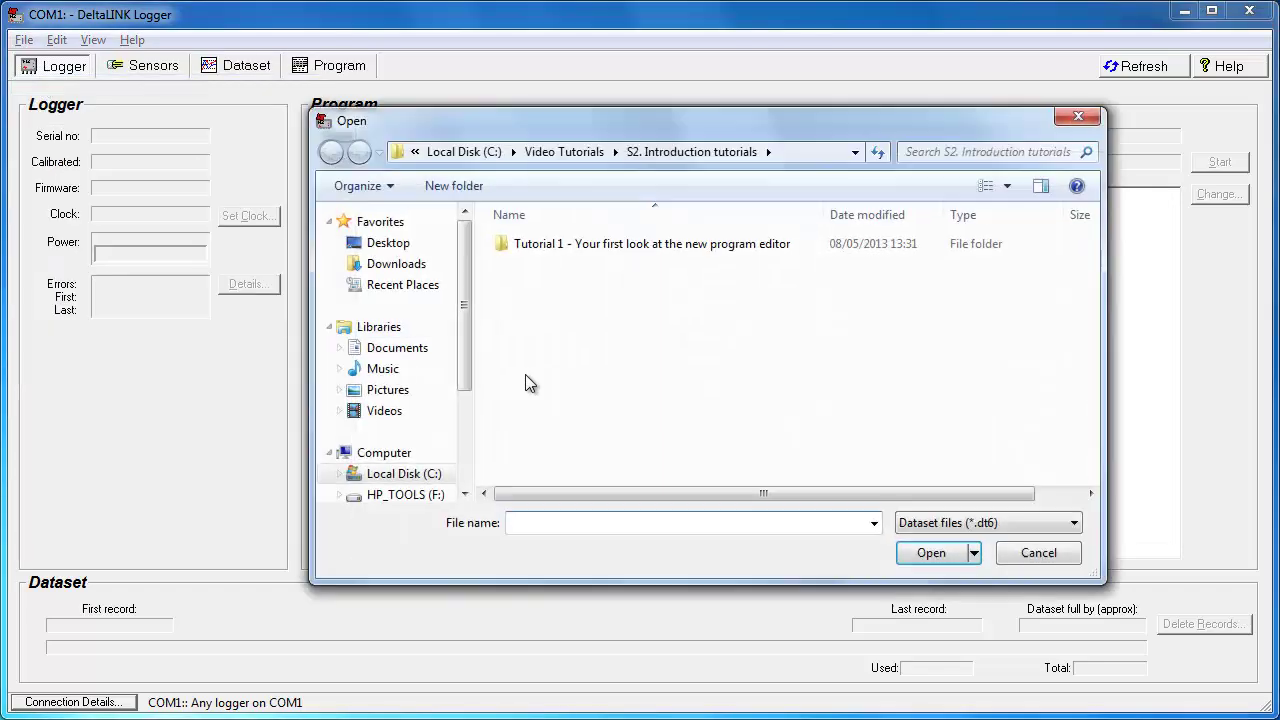
pyautogui.click(909, 523)
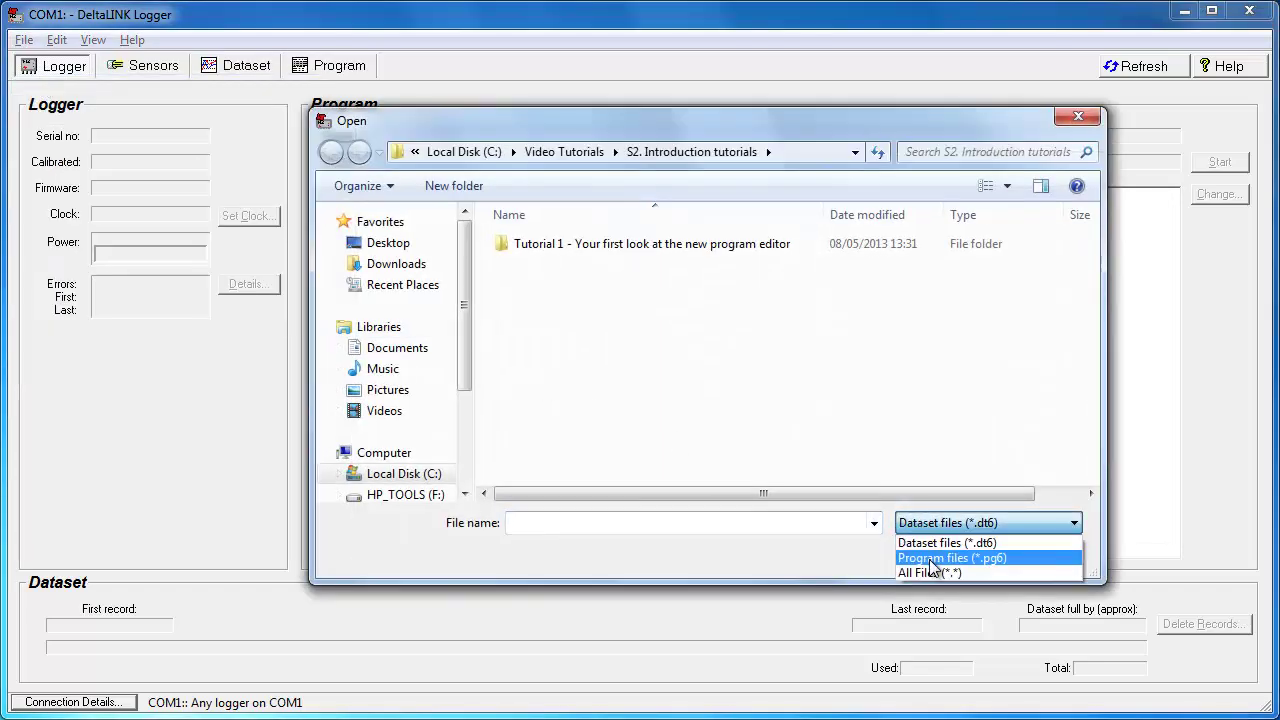
pyautogui.click(930, 558)
pyautogui.click(702, 265)
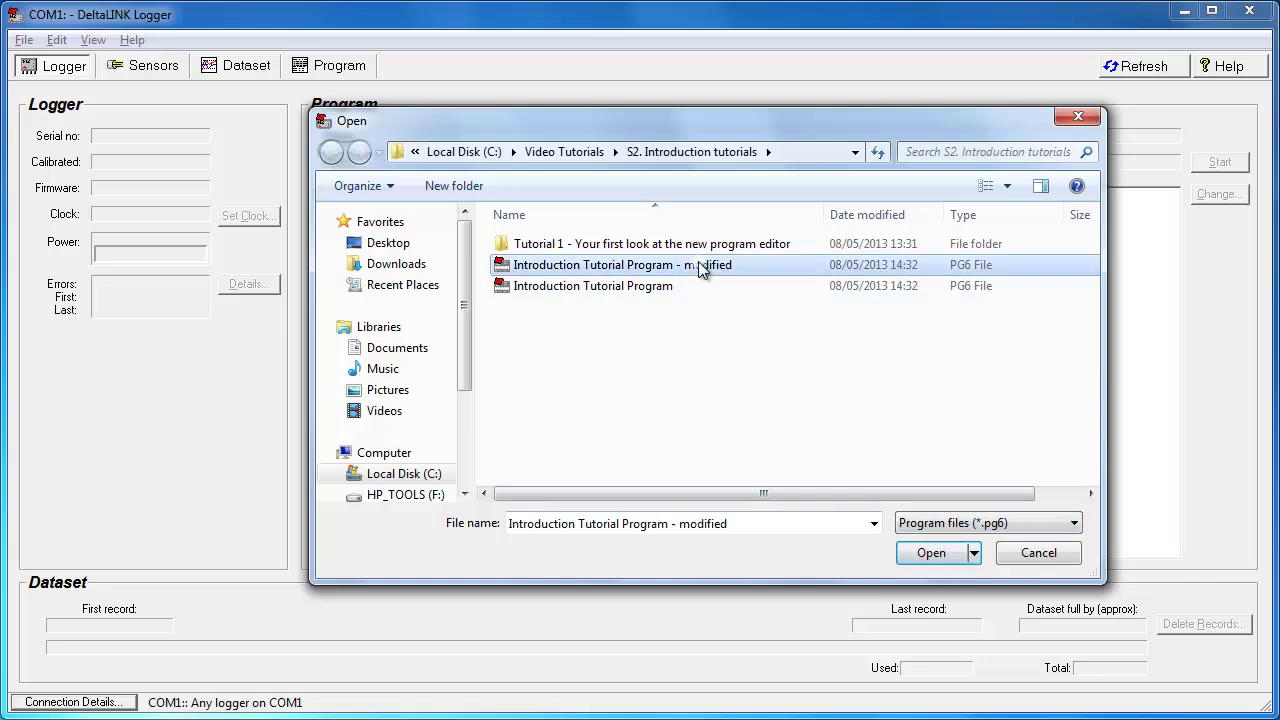
pyautogui.click(900, 545)
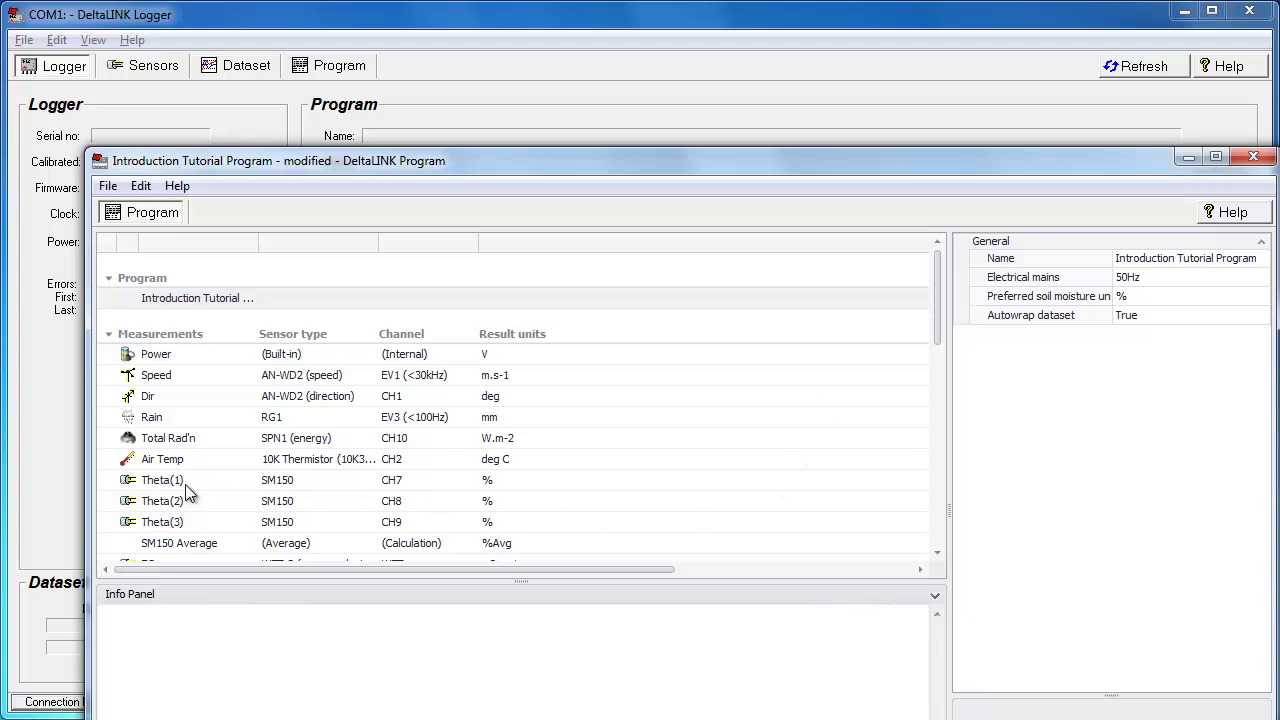
pyautogui.moveTo(519, 150); pyautogui.dragTo(471, 55)
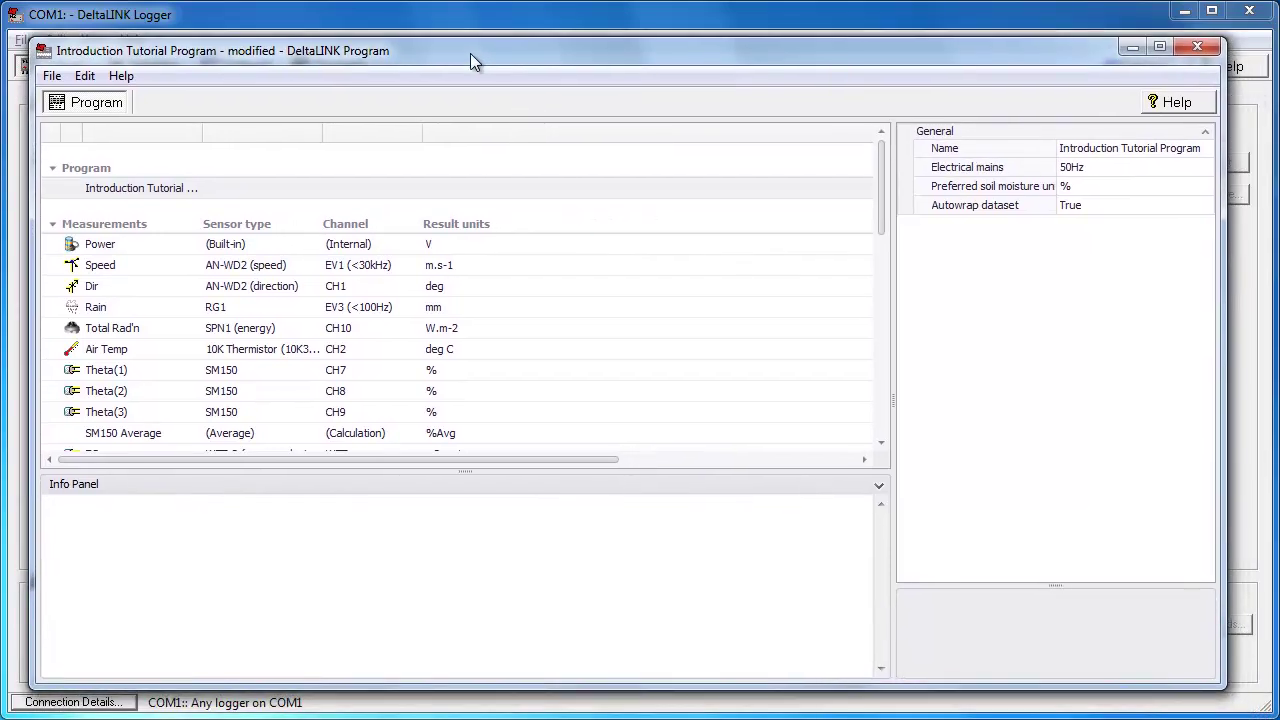